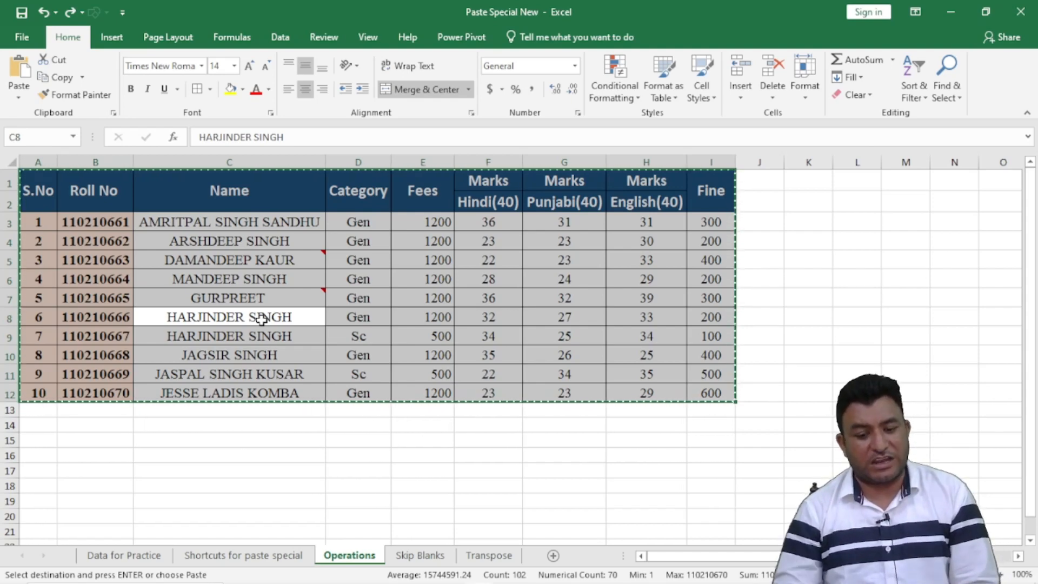
Review the Paste Special options for the copied table at cell A14, leaving without pasting and cancelling the copy
{"action": "left_click", "coordinate": [30, 425]}
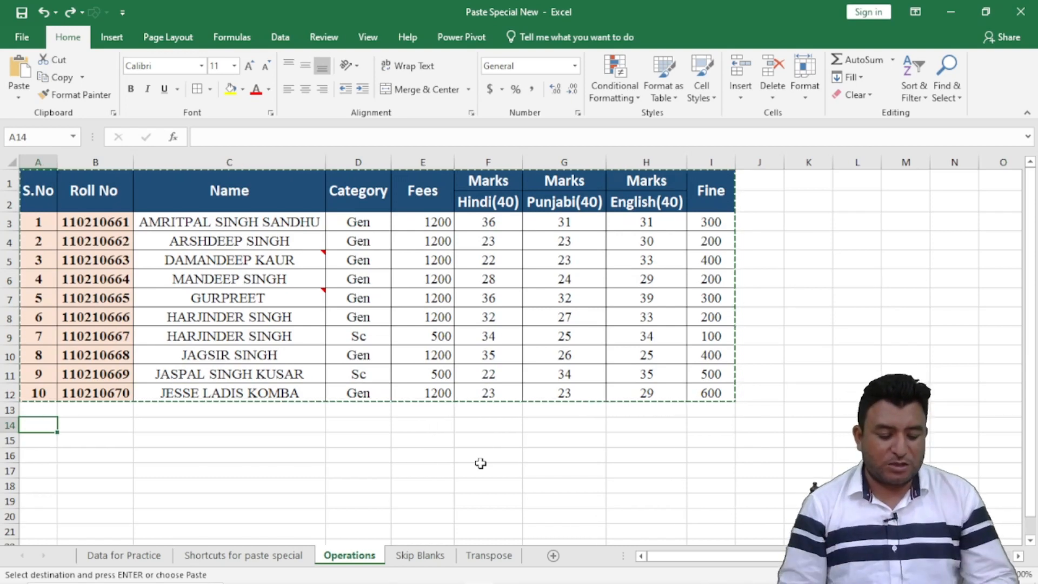
{"action": "key", "text": "ctrl+alt+v"}
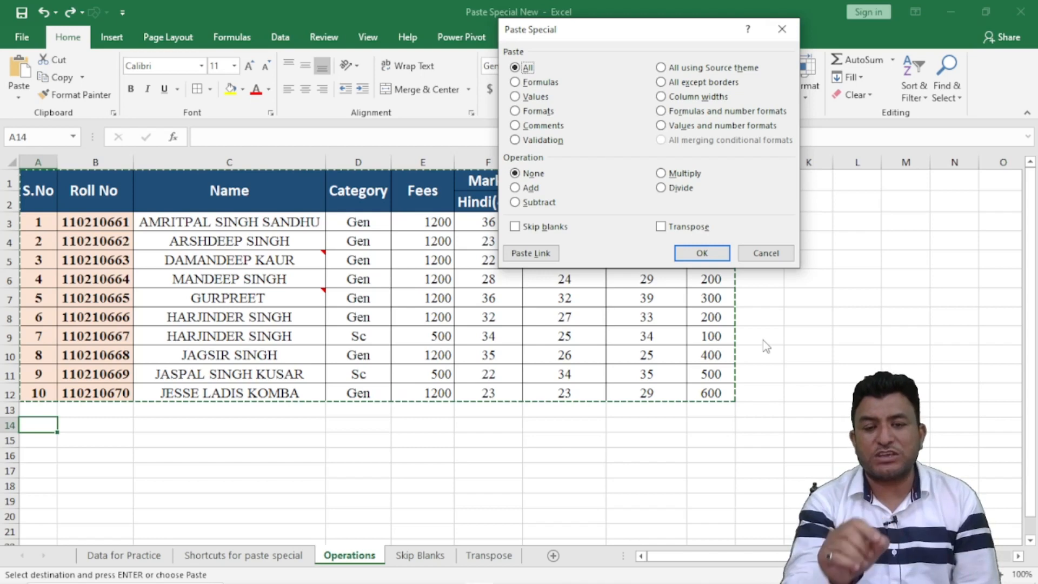
{"action": "left_click", "coordinate": [776, 254]}
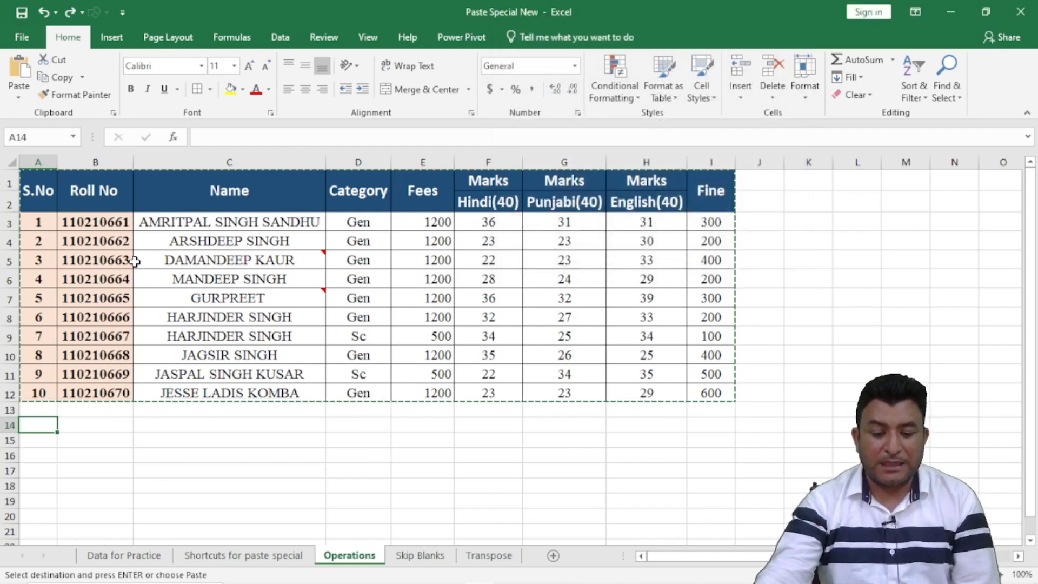
{"action": "left_click", "coordinate": [805, 258]}
{"action": "key", "text": "Escape"}
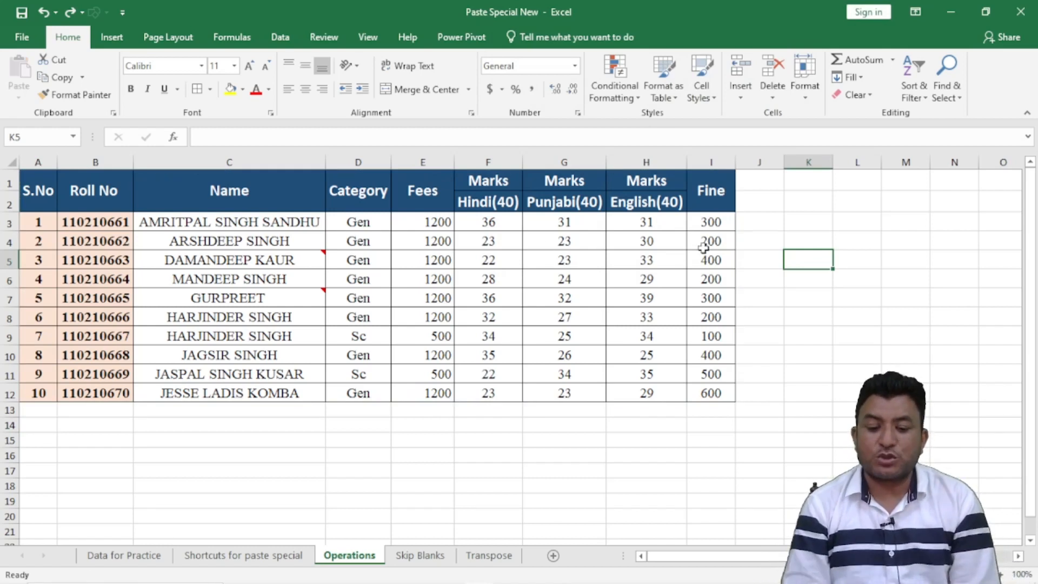
Enter 3 in cell K3 as the value for changing the Hindi, Punjabi and English marks
{"action": "left_click_drag", "start_coordinate": [488, 223], "coordinate": [654, 392]}
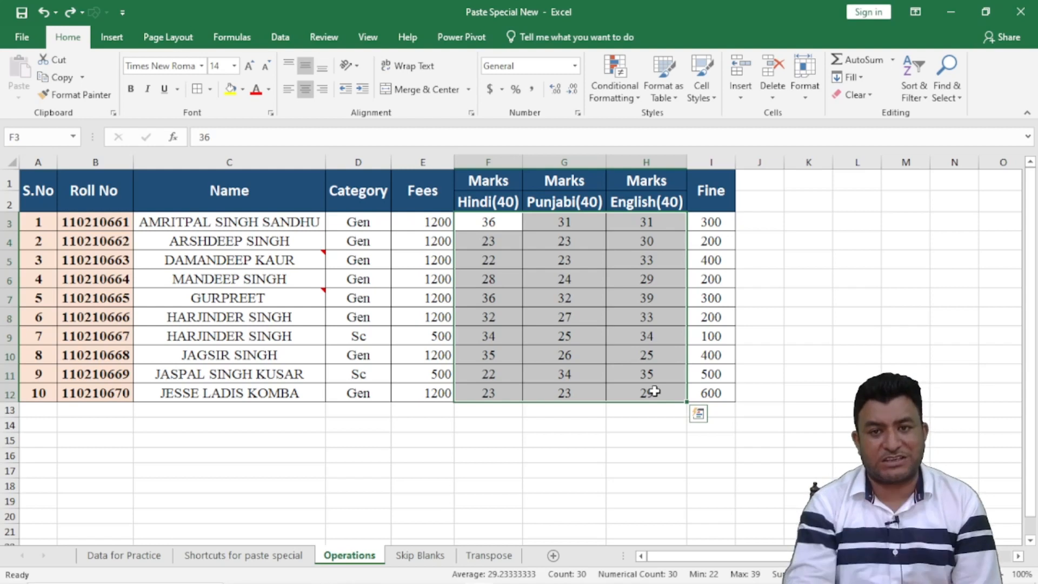
{"action": "left_click", "coordinate": [808, 225]}
{"action": "type", "text": "3"}
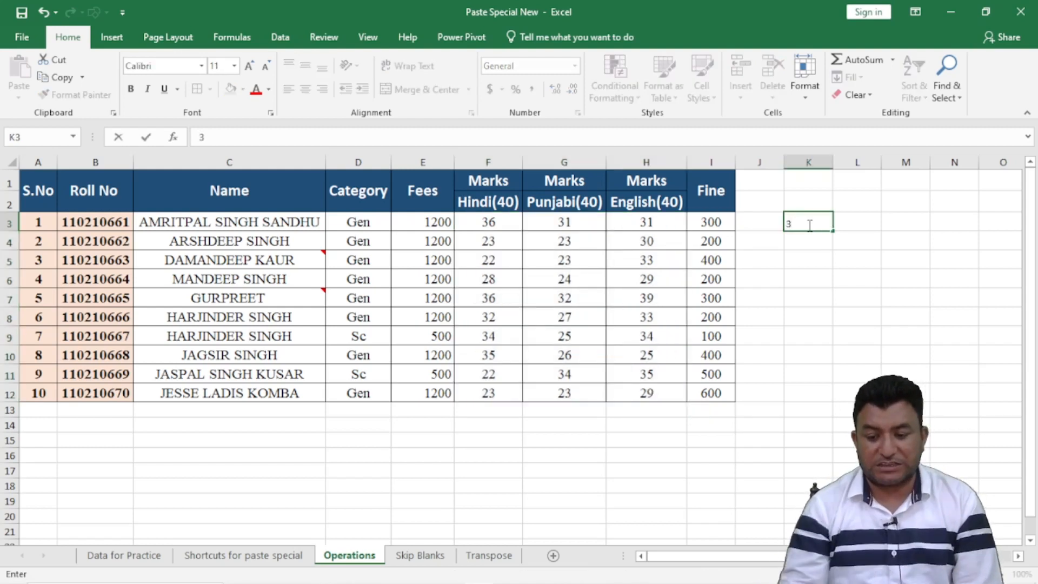
{"action": "left_click", "coordinate": [816, 275]}
Copy the 3 from K3, paste it normally over the marks in F3:H12, and undo the paste
{"action": "left_click", "coordinate": [805, 222]}
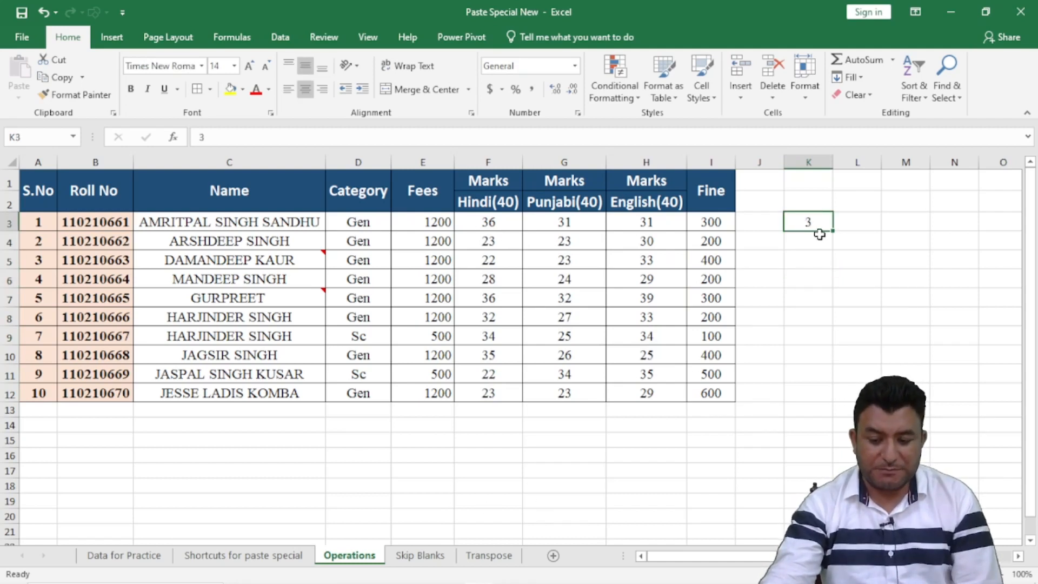
{"action": "key", "text": "ctrl+c"}
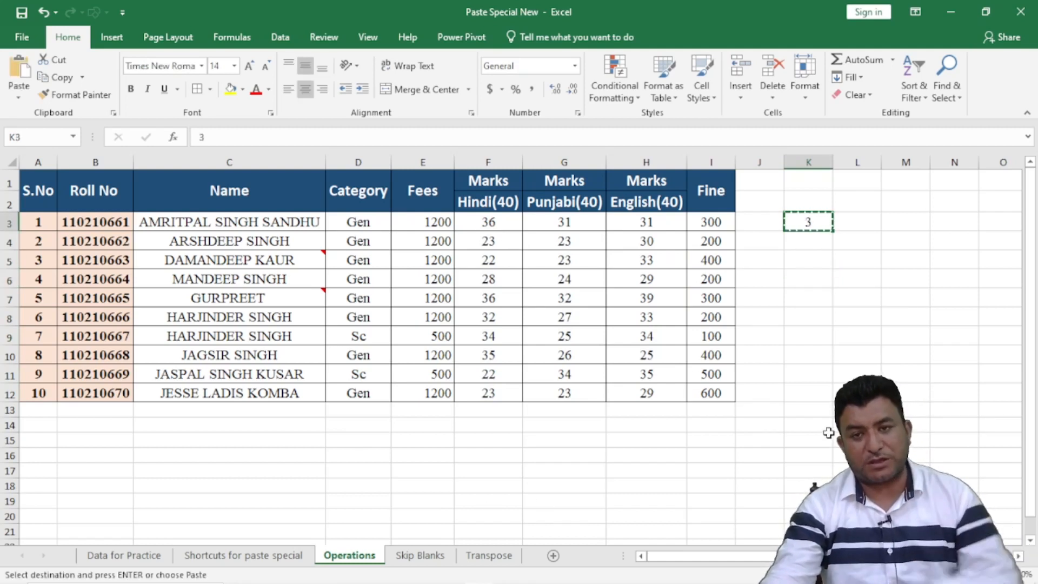
{"action": "left_click_drag", "start_coordinate": [480, 223], "coordinate": [663, 394]}
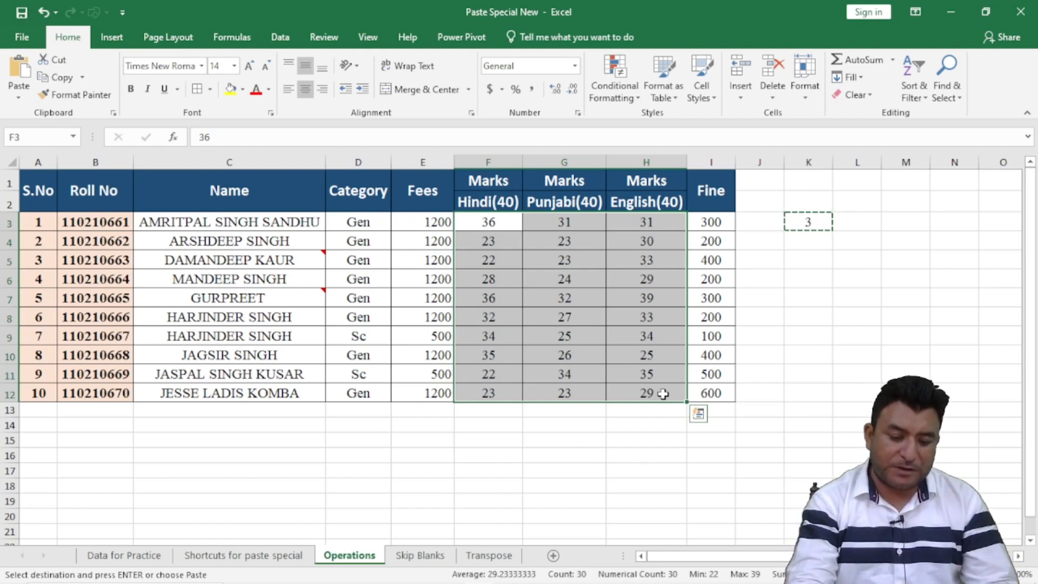
{"action": "key", "text": "ctrl+v"}
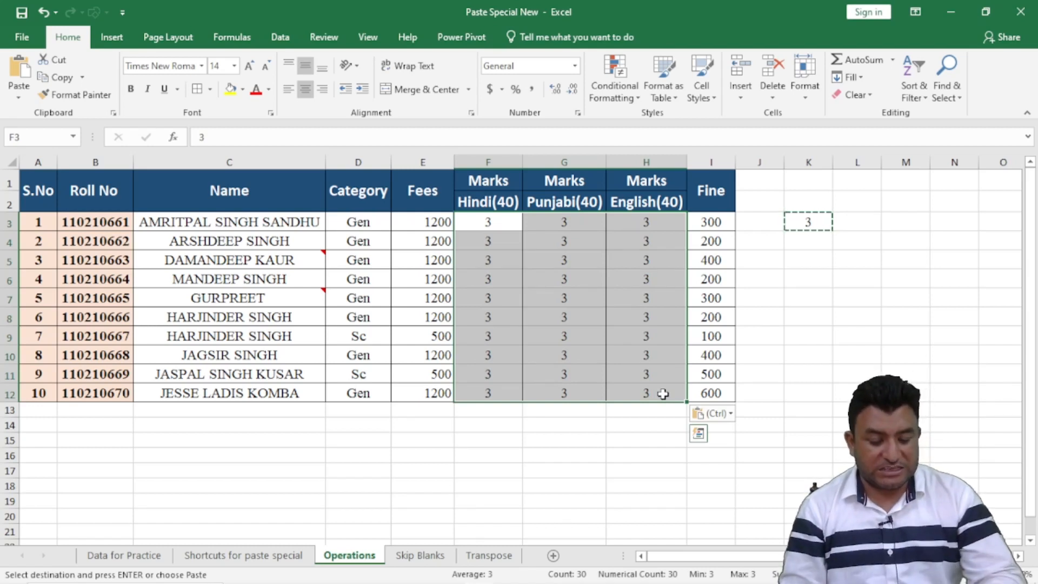
{"action": "key", "text": "ctrl+z"}
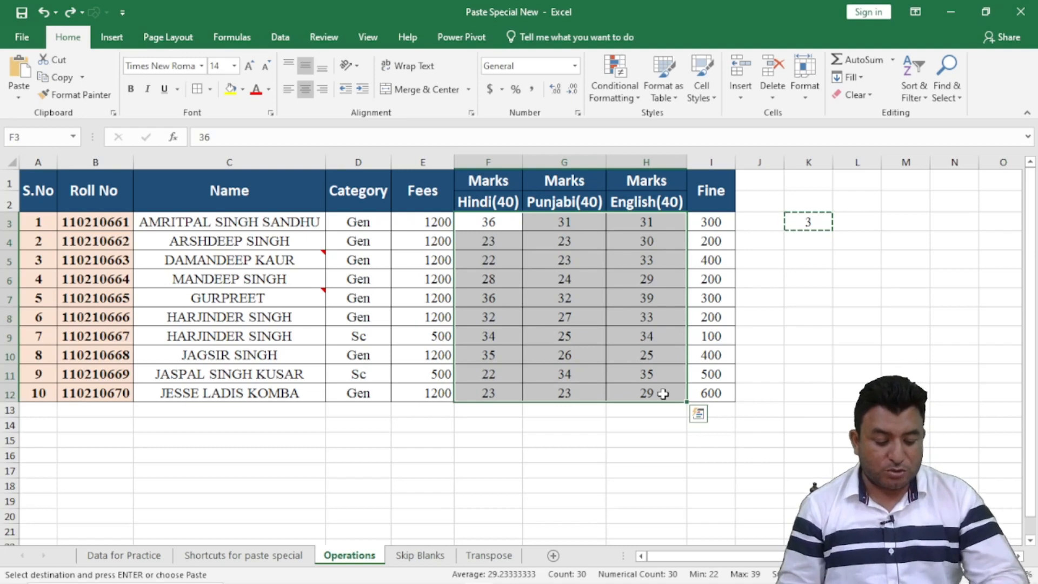
Add the copied 3 to every mark in F3:H12 using the Add operation of Paste Special
{"action": "key", "text": "ctrl+alt+v"}
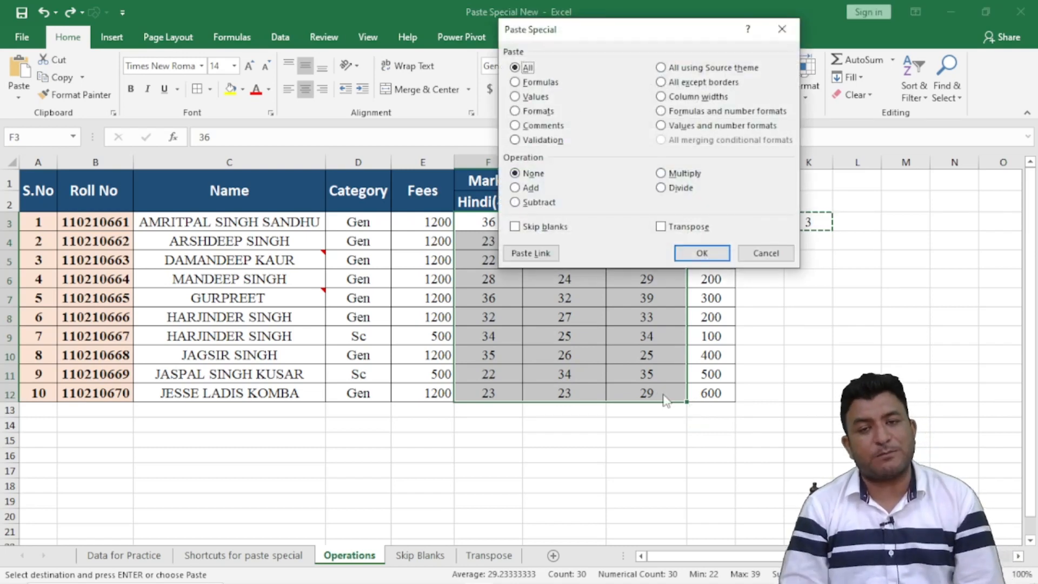
{"action": "left_click", "coordinate": [514, 190]}
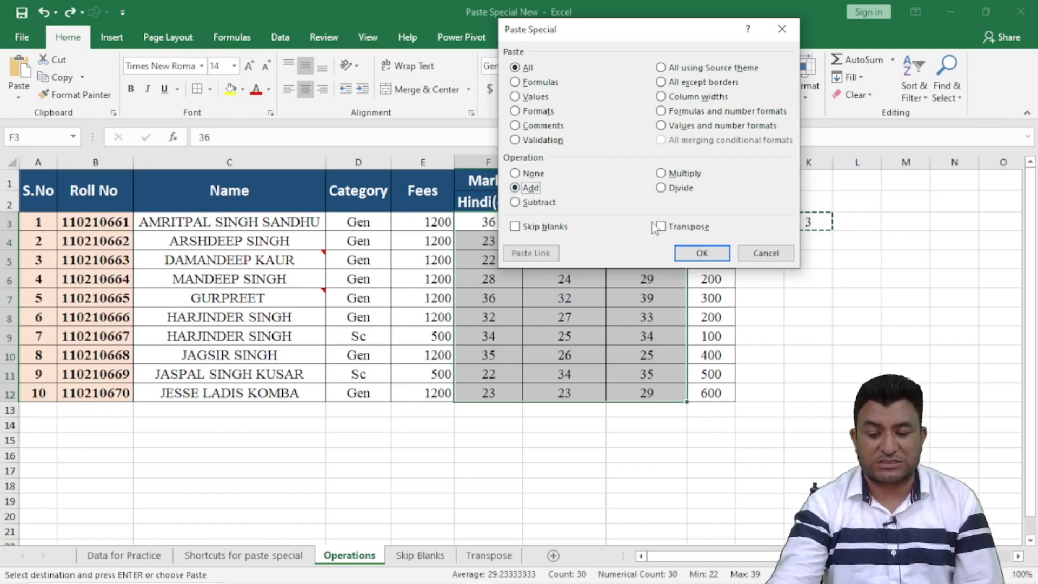
{"action": "left_click", "coordinate": [702, 254]}
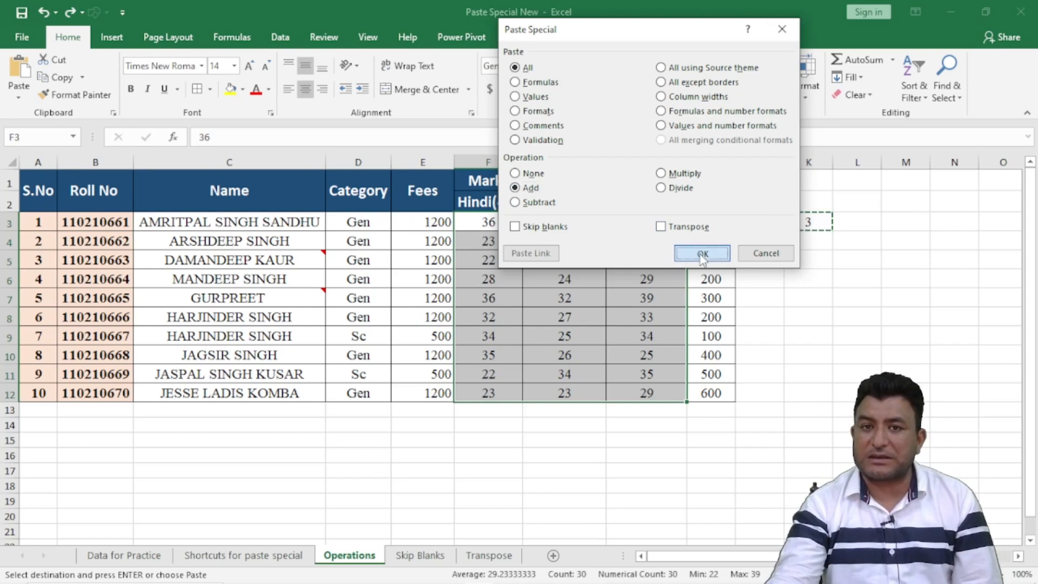
{"action": "left_click", "coordinate": [395, 439]}
{"action": "left_click_drag", "start_coordinate": [475, 221], "coordinate": [648, 391]}
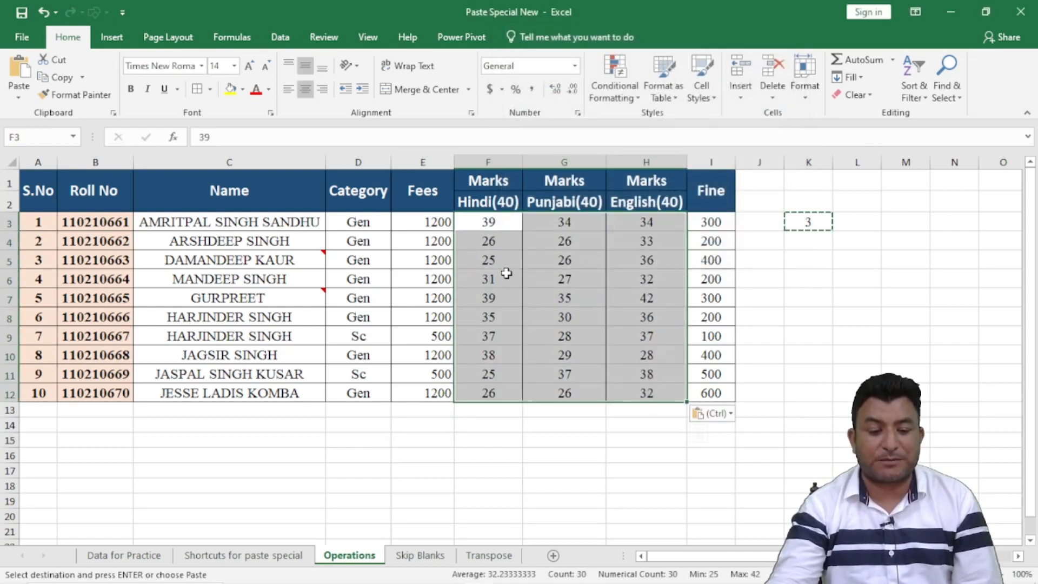
Check the increased marks, undo the addition in F3:H12 and cancel the active copy
{"action": "left_click", "coordinate": [485, 222]}
{"action": "left_click", "coordinate": [495, 257]}
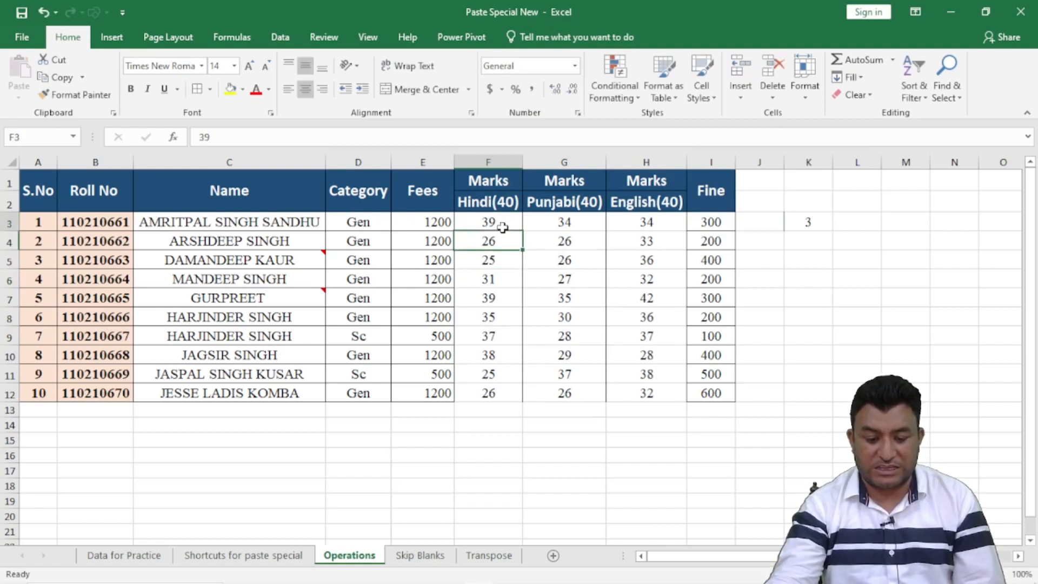
{"action": "left_click", "coordinate": [565, 453]}
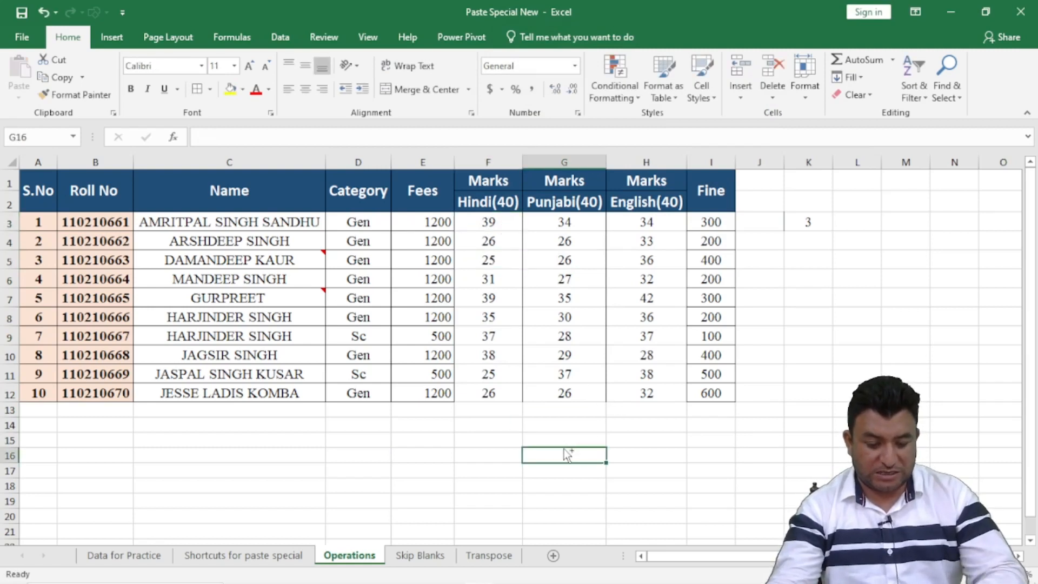
{"action": "left_click", "coordinate": [470, 228]}
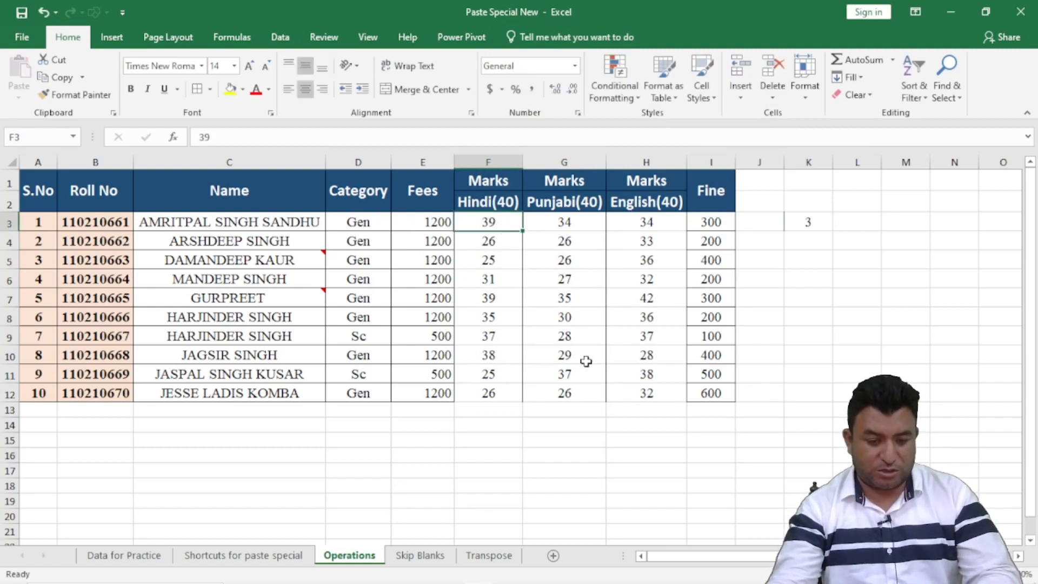
{"action": "left_click", "coordinate": [552, 376]}
{"action": "key", "text": "ctrl+z"}
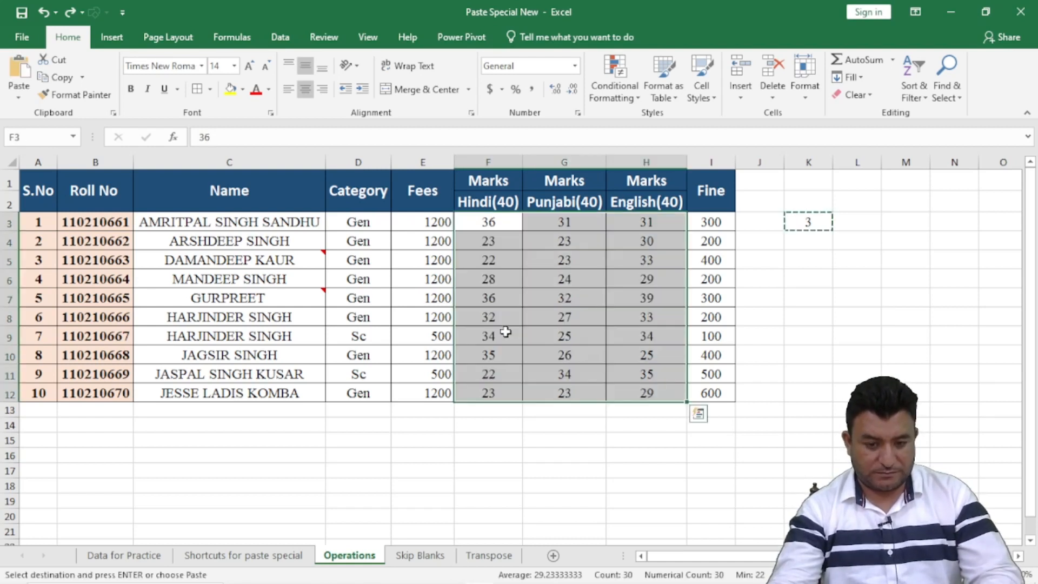
{"action": "left_click", "coordinate": [483, 227]}
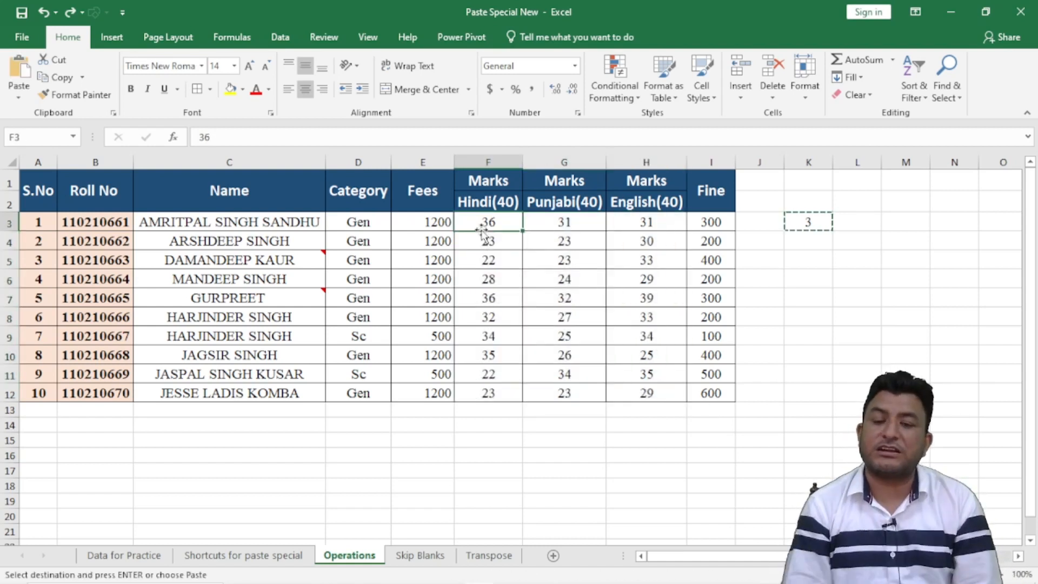
{"action": "left_click", "coordinate": [854, 331]}
{"action": "key", "text": "Escape"}
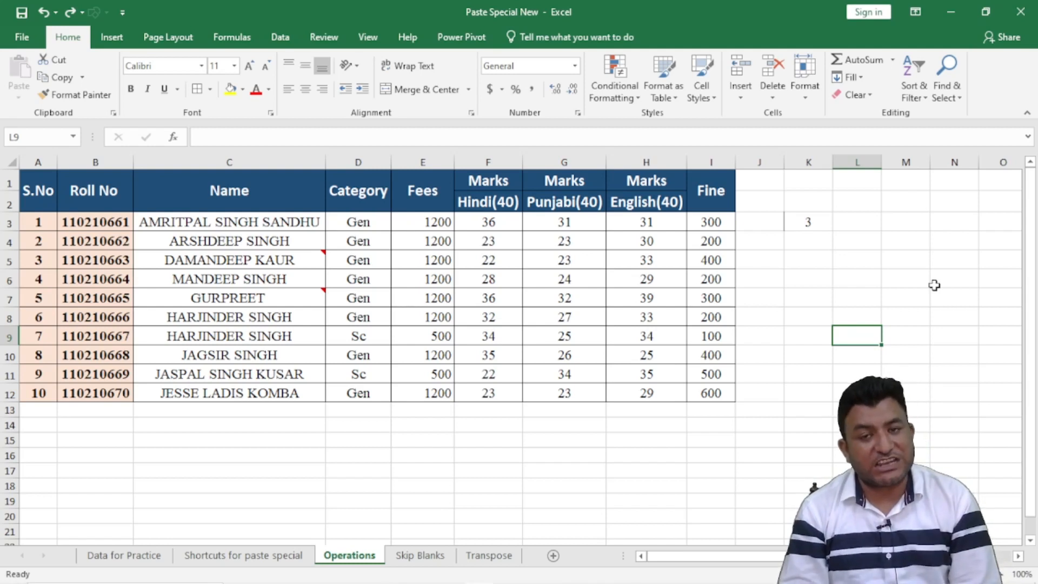
Copy the 3 from K3 and subtract it from every mark in F3:H12 using the Subtract operation of Paste Special
{"action": "left_click", "coordinate": [809, 224]}
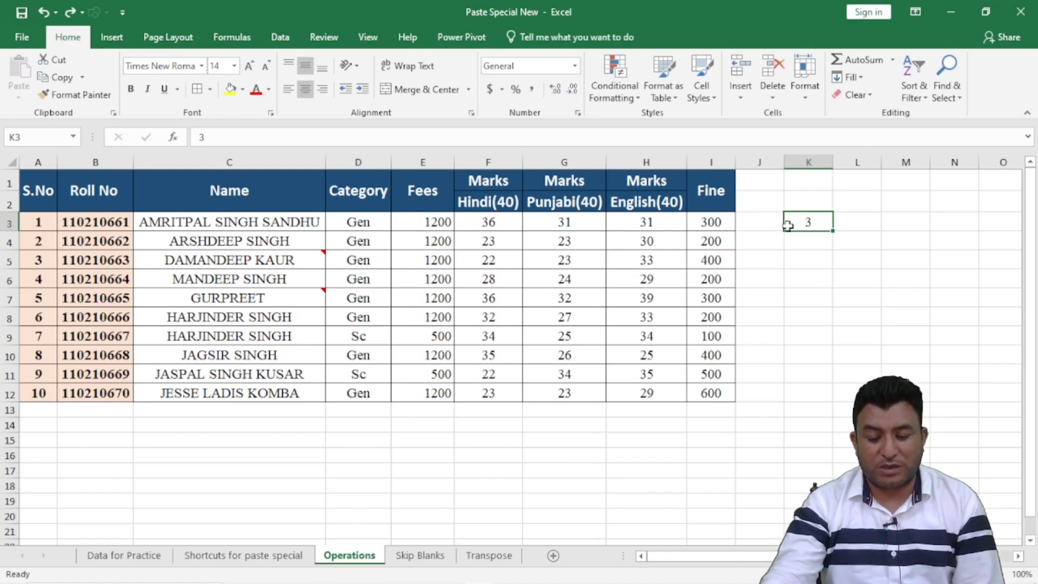
{"action": "key", "text": "ctrl+c"}
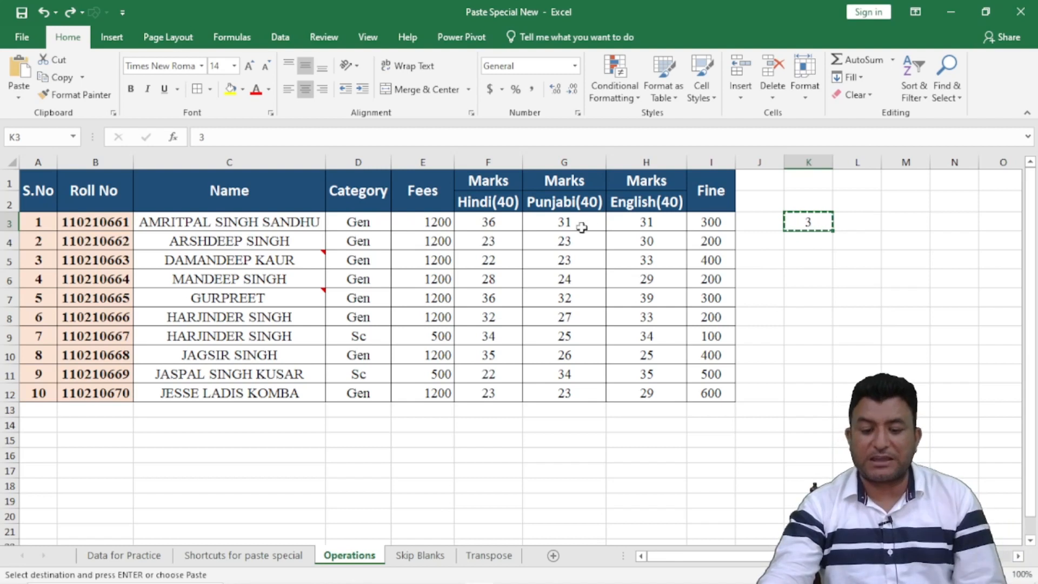
{"action": "left_click_drag", "start_coordinate": [488, 225], "coordinate": [661, 397]}
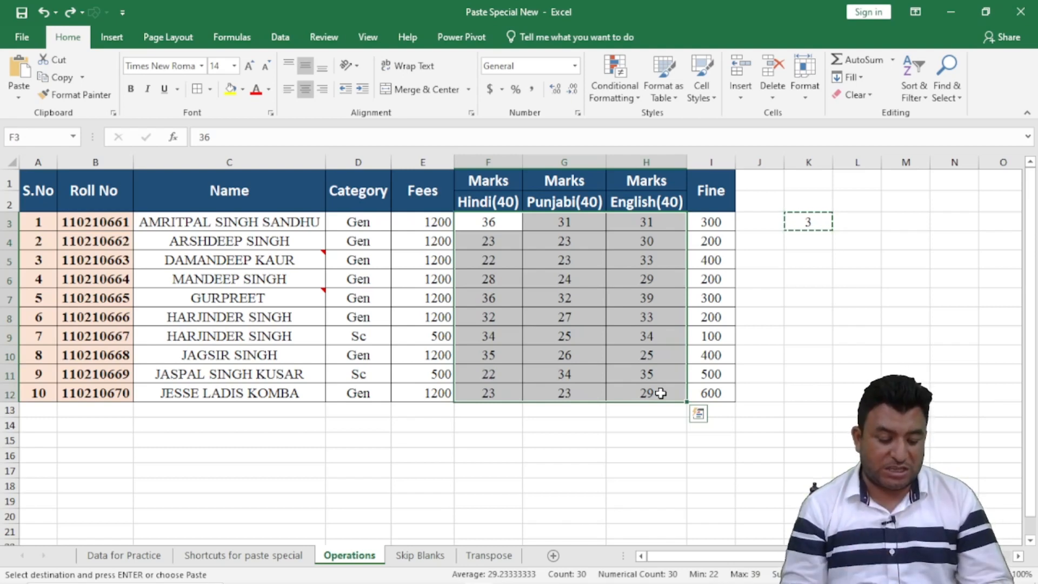
{"action": "key", "text": "ctrl+alt+v"}
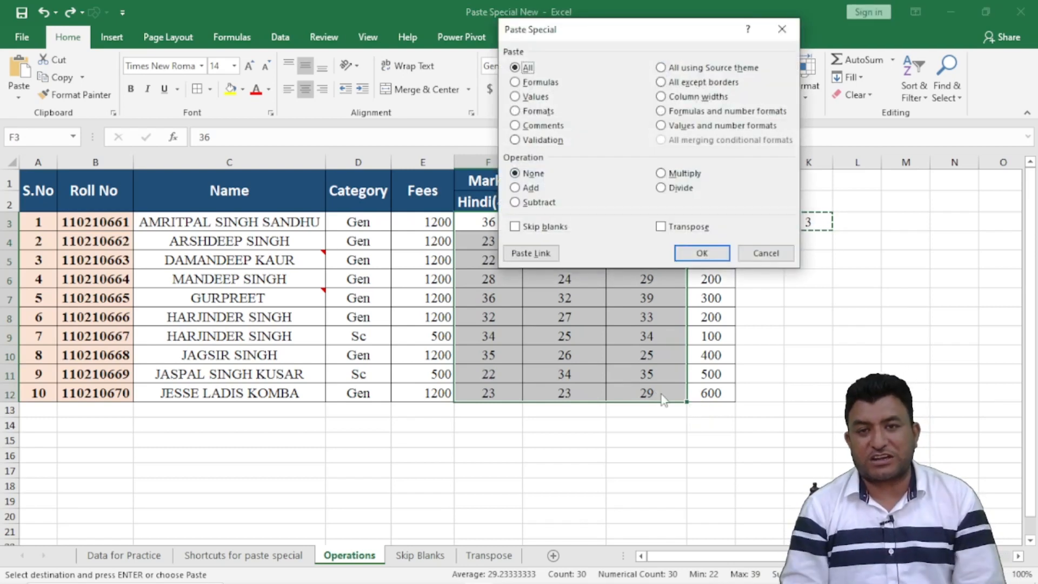
{"action": "left_click", "coordinate": [518, 204]}
{"action": "left_click", "coordinate": [702, 253]}
{"action": "left_click", "coordinate": [496, 456]}
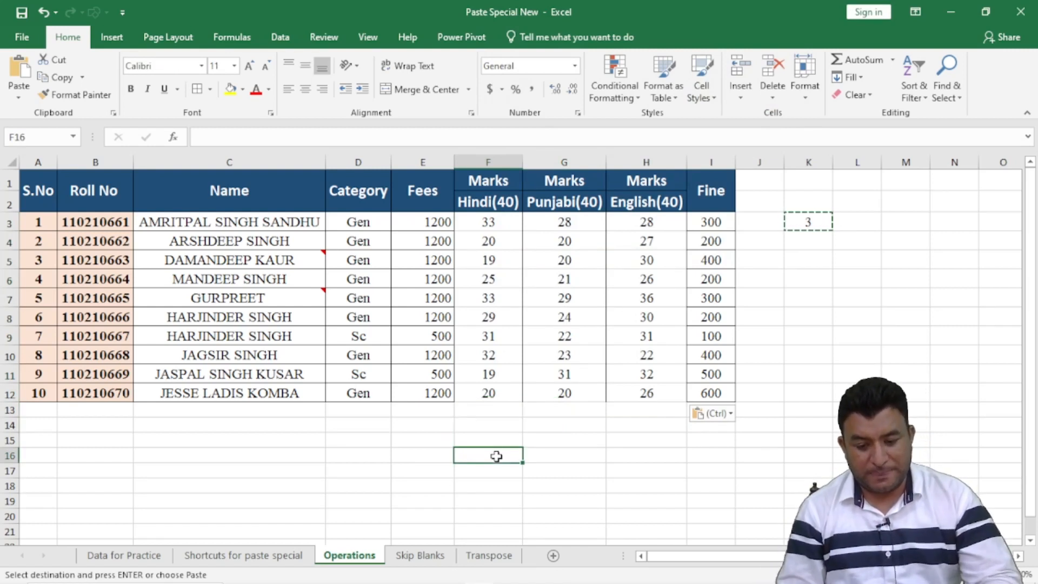
Undo the subtraction from the marks and clear the 3 from cell K3
{"action": "key", "text": "ctrl+z"}
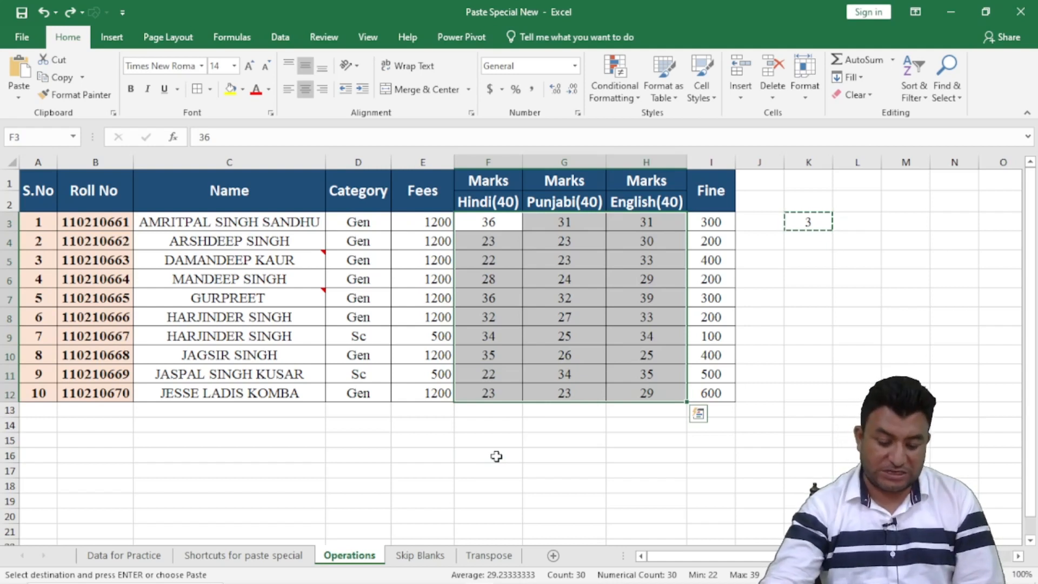
{"action": "double_click", "coordinate": [819, 223]}
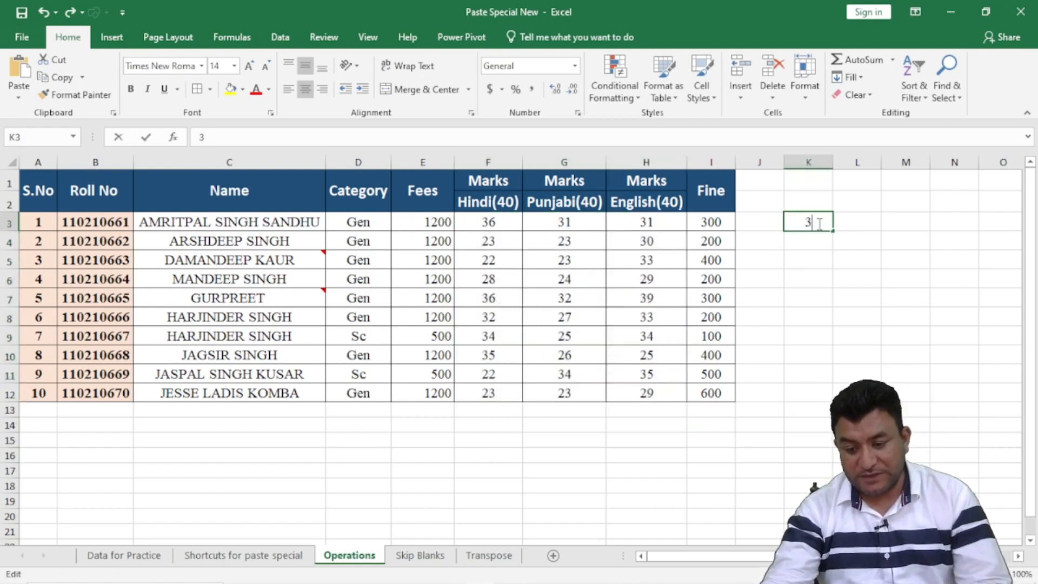
{"action": "left_click", "coordinate": [838, 284]}
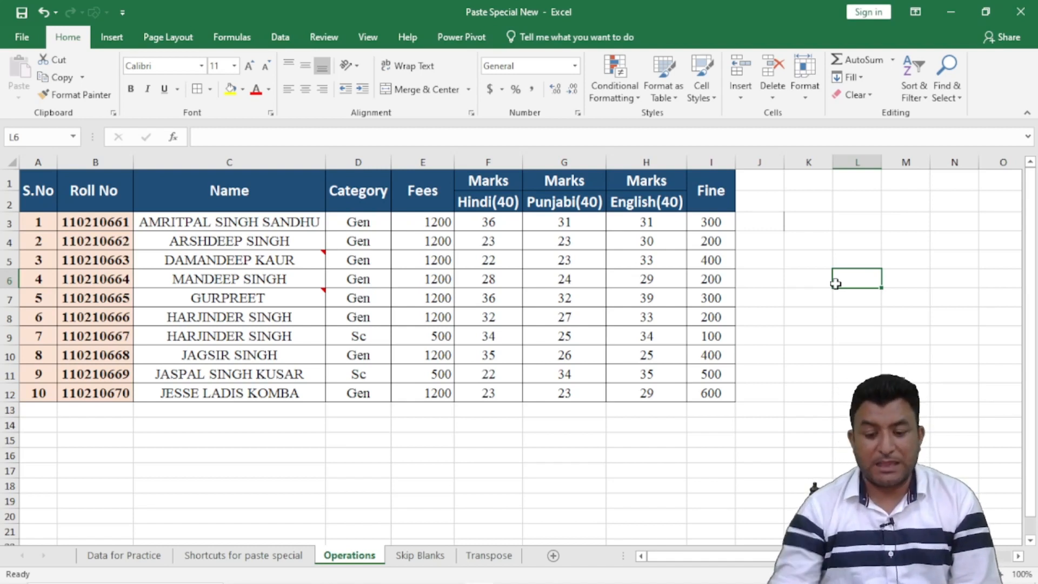
Compare the Fine values in I3:I12 with the Fees values in E3:E12, starting with the first student's row
{"action": "left_click_drag", "start_coordinate": [711, 223], "coordinate": [715, 388]}
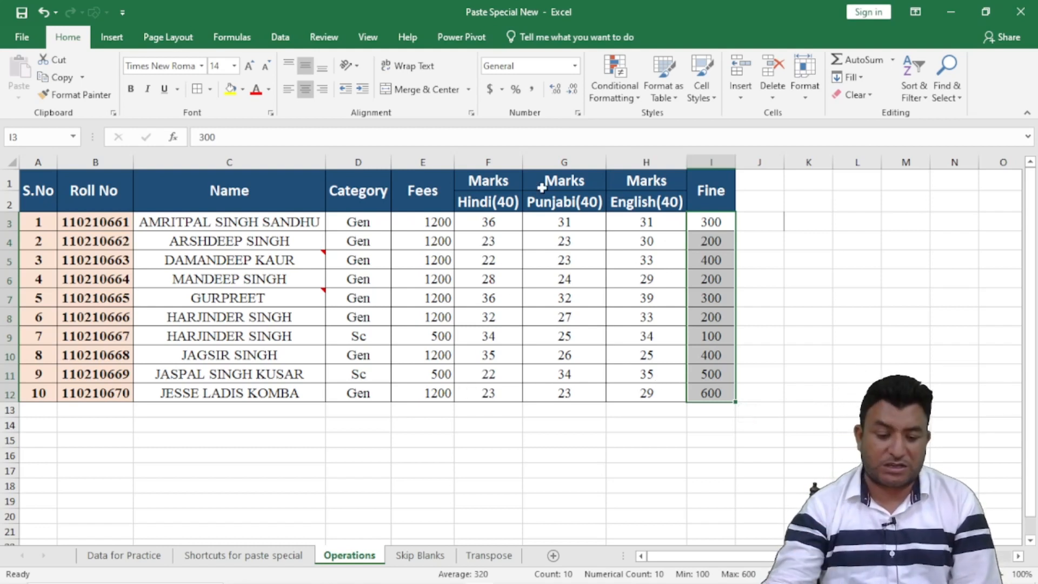
{"action": "left_click_drag", "start_coordinate": [436, 224], "coordinate": [438, 393]}
{"action": "left_click_drag", "start_coordinate": [712, 222], "coordinate": [723, 391]}
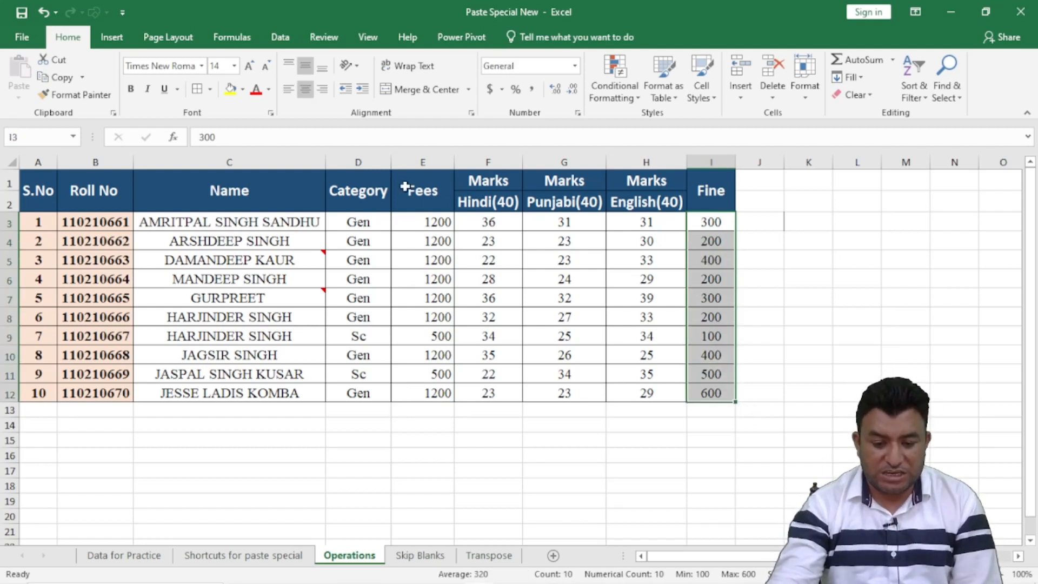
{"action": "left_click", "coordinate": [436, 224]}
{"action": "left_click", "coordinate": [723, 225]}
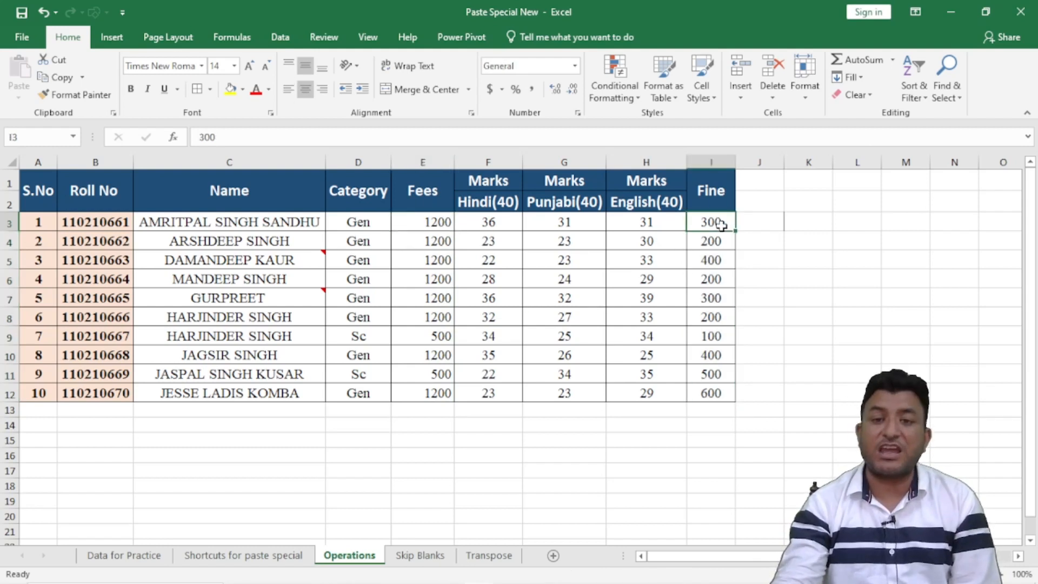
{"action": "left_click", "coordinate": [414, 222]}
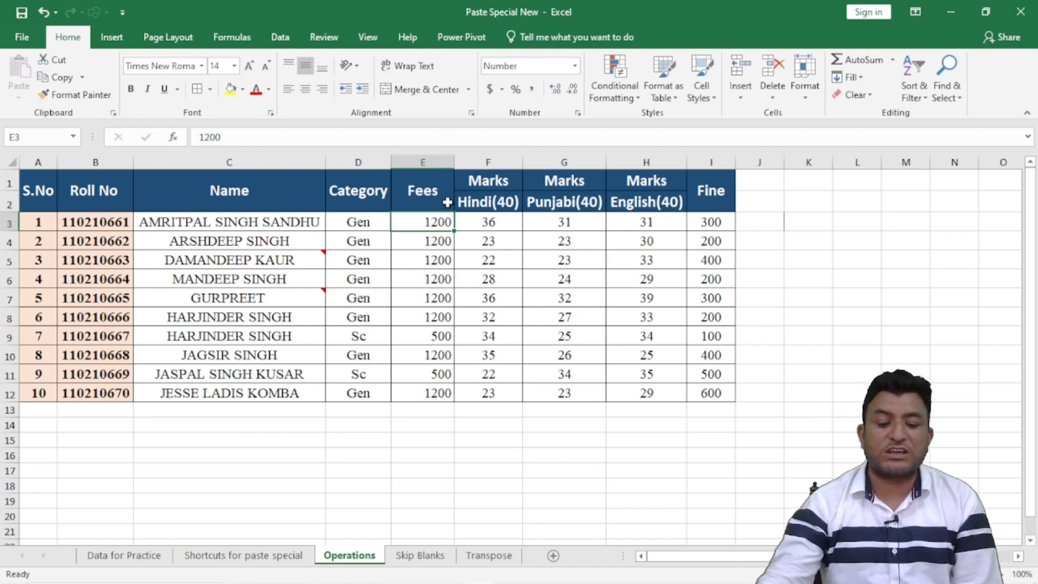
Copy the Fine values in I3:I12
{"action": "left_click_drag", "start_coordinate": [716, 222], "coordinate": [714, 388]}
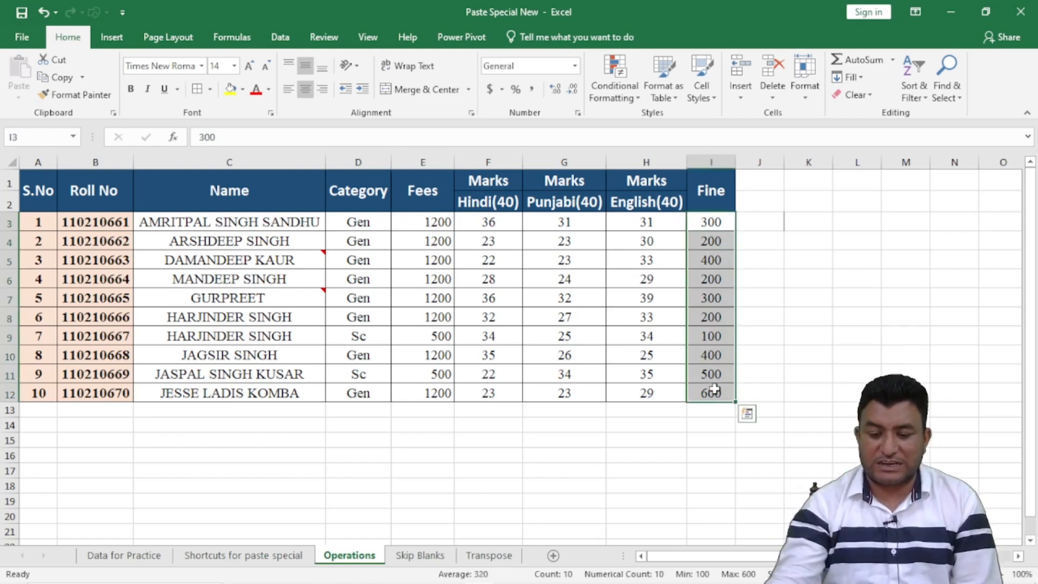
{"action": "left_click_drag", "start_coordinate": [712, 224], "coordinate": [715, 394]}
{"action": "key", "text": "ctrl+c"}
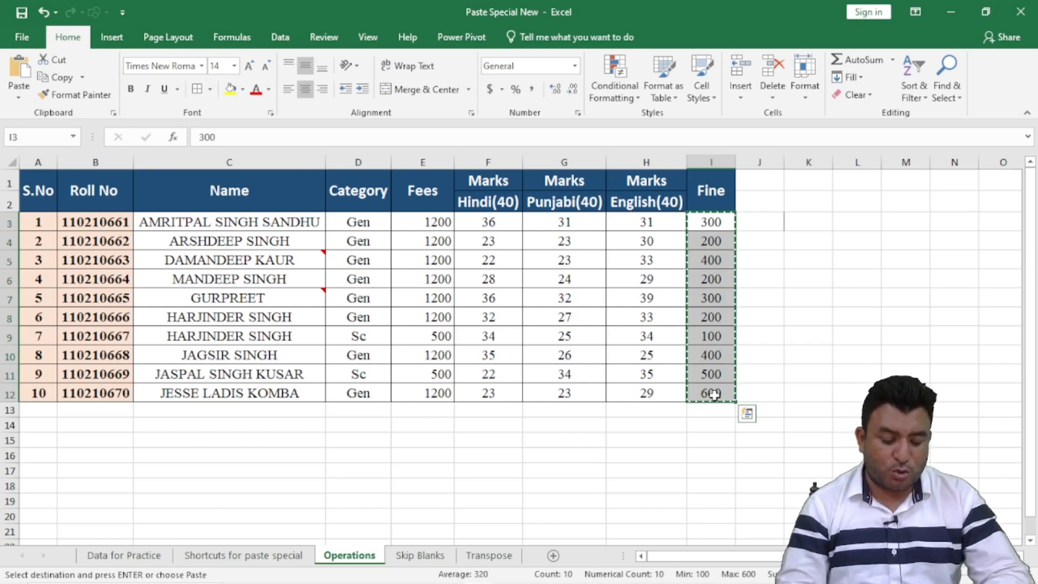
{"action": "key", "text": "ctrl+alt+v"}
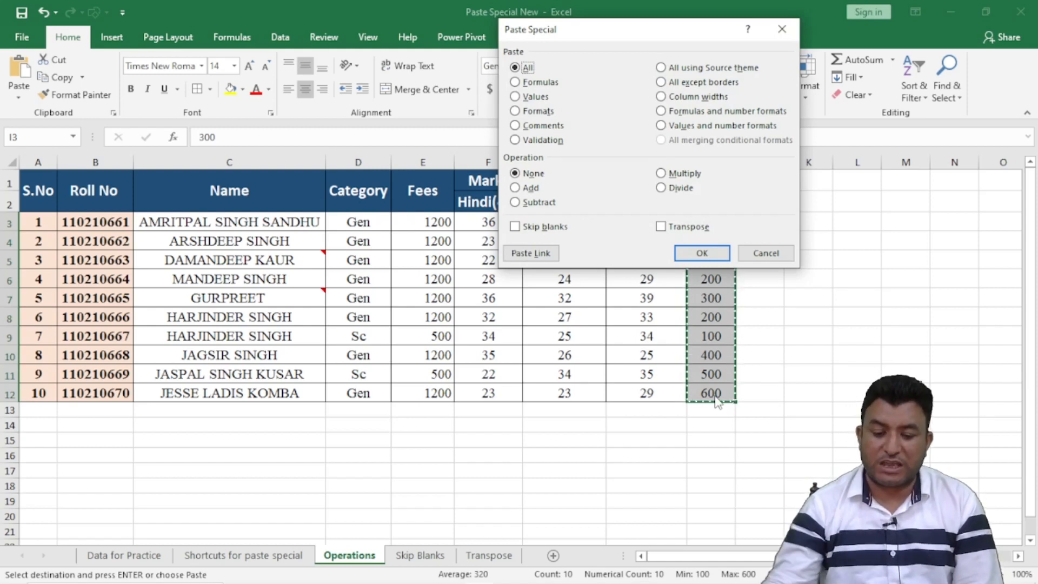
{"action": "left_click", "coordinate": [527, 189]}
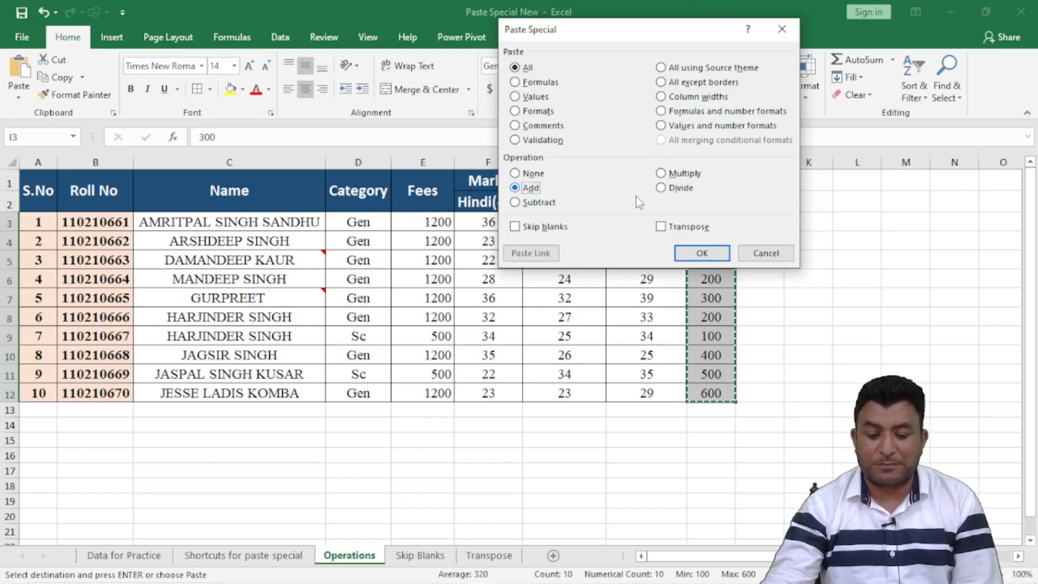
{"action": "left_click", "coordinate": [785, 254]}
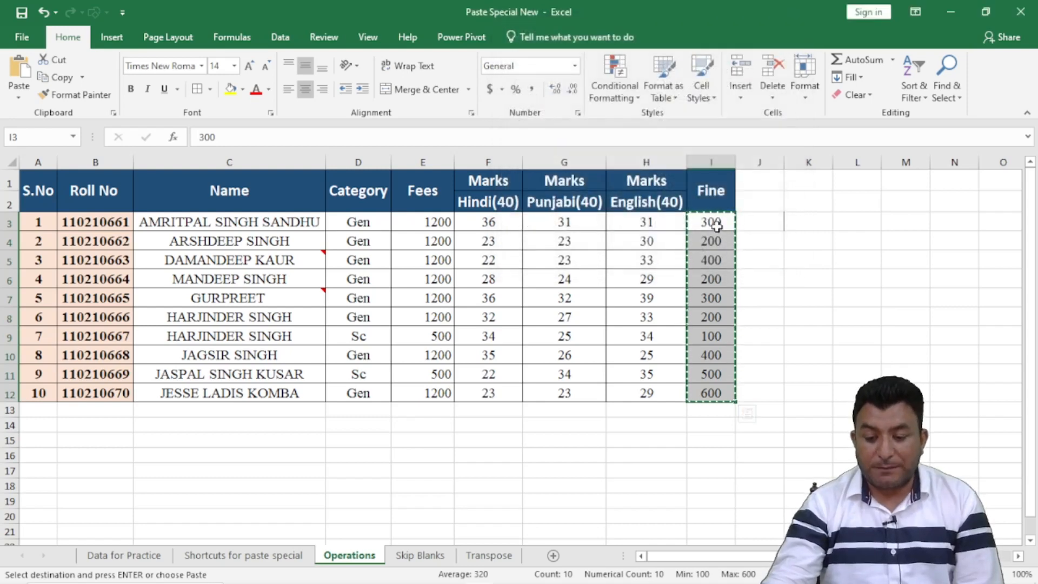
Add the copied fines to the Fees values in E3:E12 using the Add operation of Paste Special
{"action": "left_click_drag", "start_coordinate": [425, 220], "coordinate": [431, 394]}
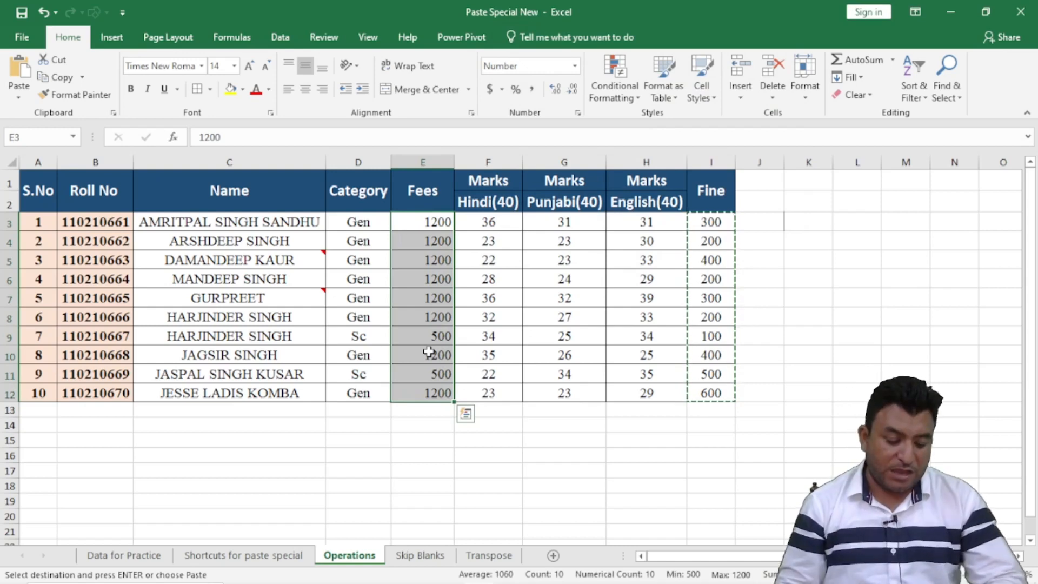
{"action": "key", "text": "ctrl+alt+v"}
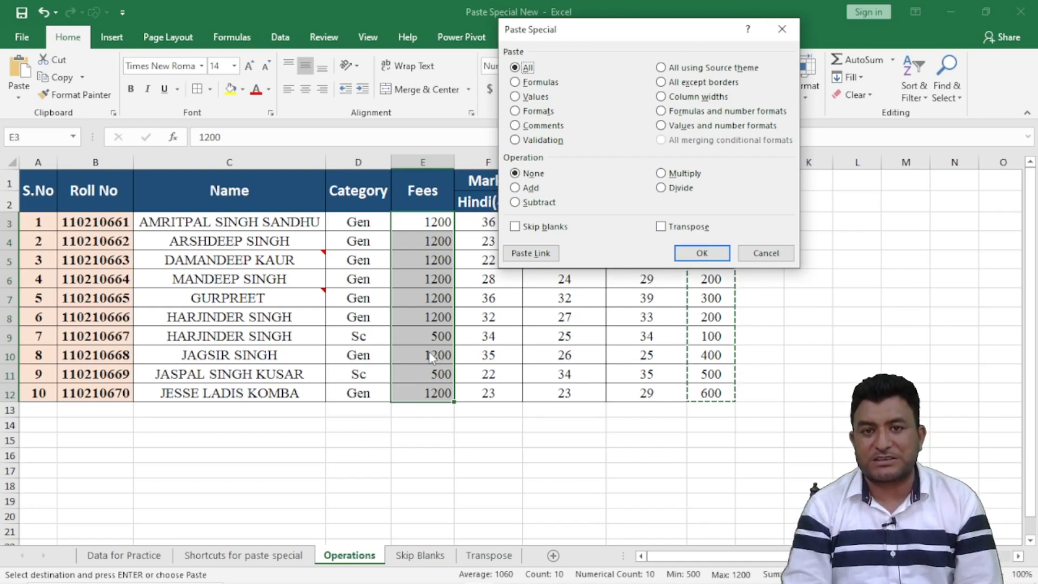
{"action": "left_click", "coordinate": [516, 188]}
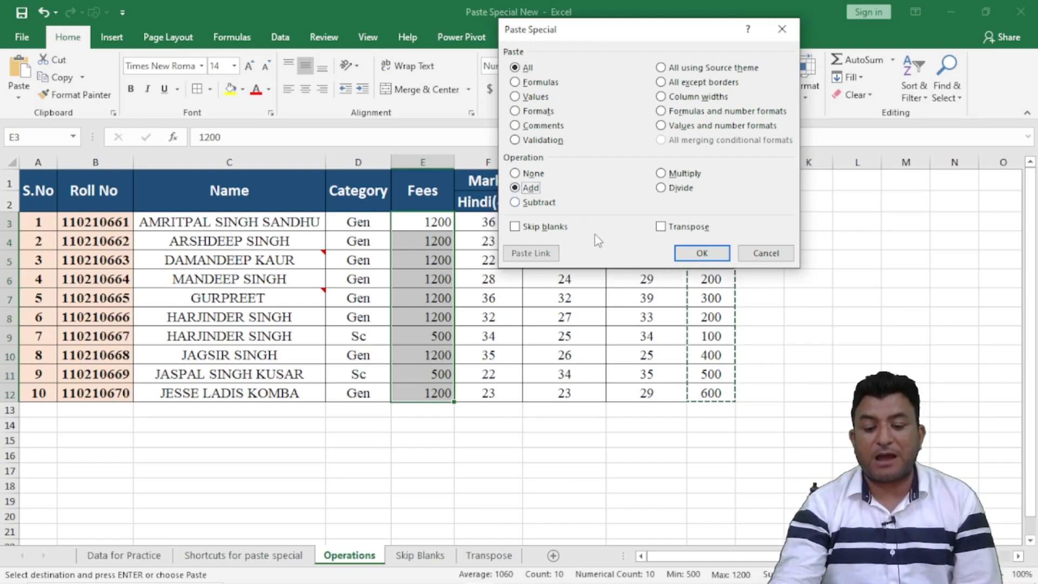
{"action": "left_click", "coordinate": [702, 253]}
{"action": "left_click", "coordinate": [424, 487]}
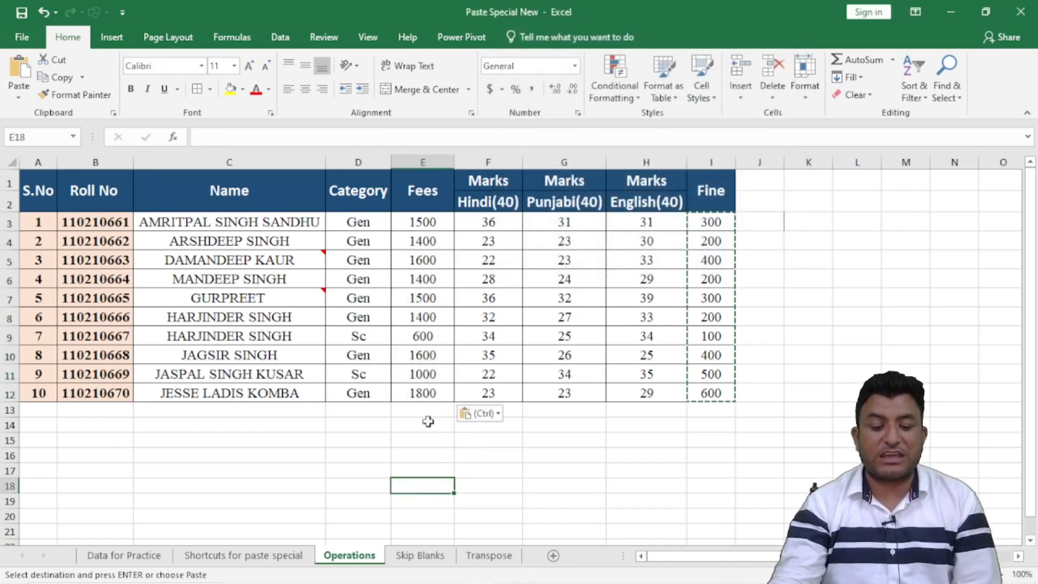
Check the combined fees in E3:E12 and delete the Fine column I
{"action": "left_click_drag", "start_coordinate": [420, 223], "coordinate": [420, 389]}
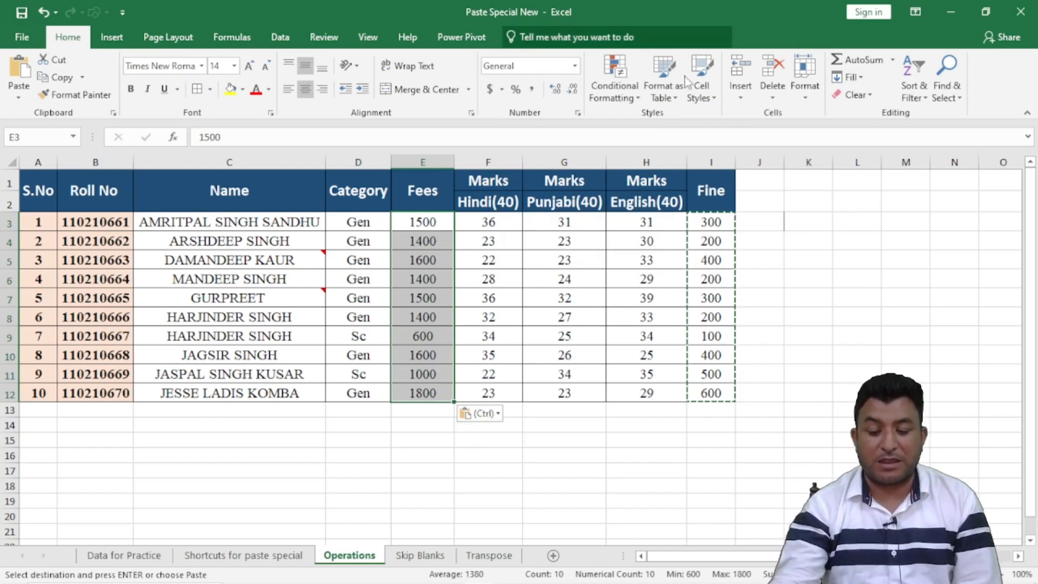
{"action": "left_click", "coordinate": [725, 158]}
{"action": "right_click", "coordinate": [725, 158]}
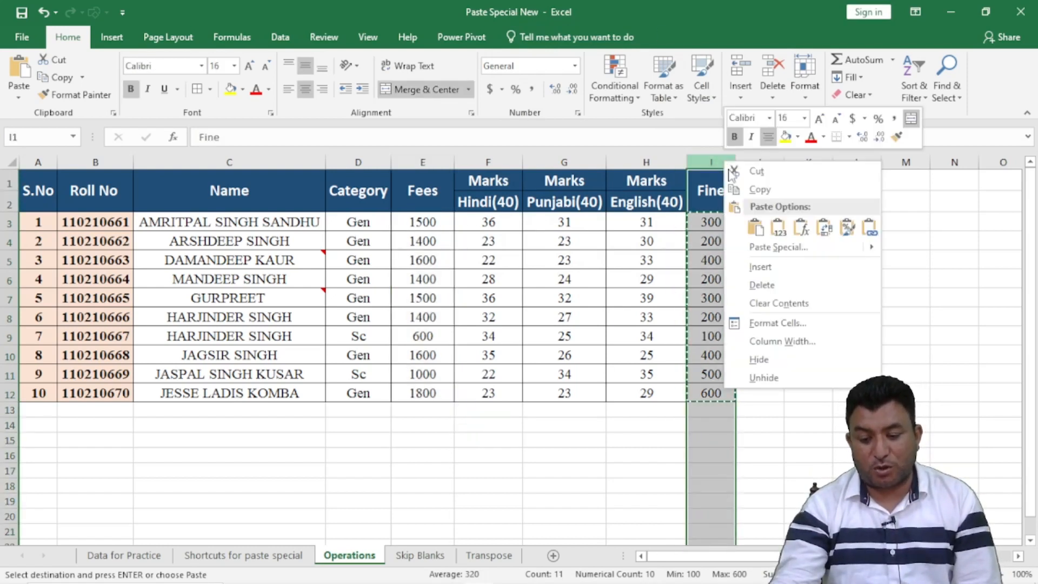
{"action": "left_click", "coordinate": [766, 285]}
{"action": "left_click", "coordinate": [800, 256]}
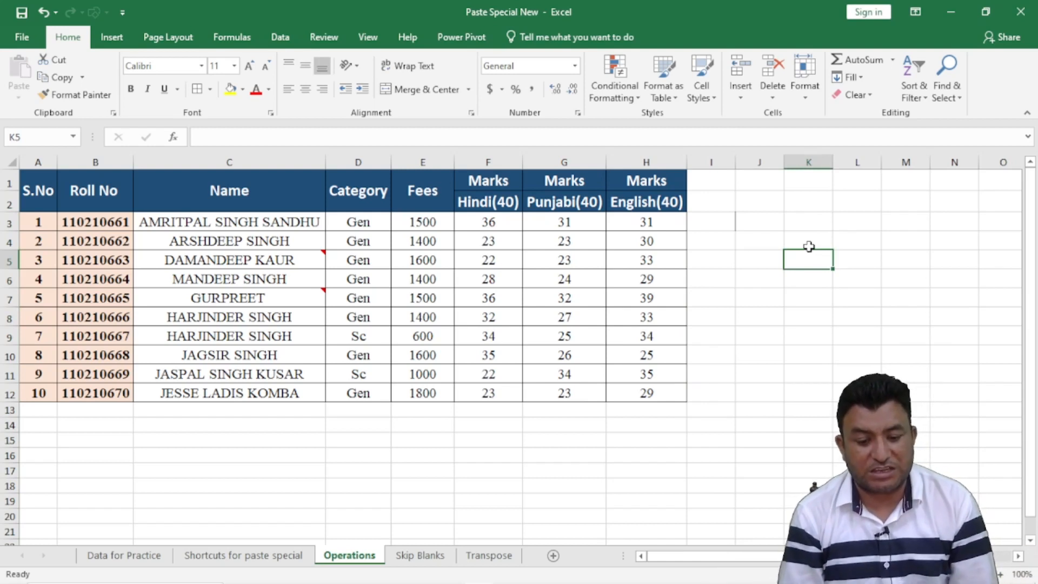
{"action": "left_click", "coordinate": [417, 222]}
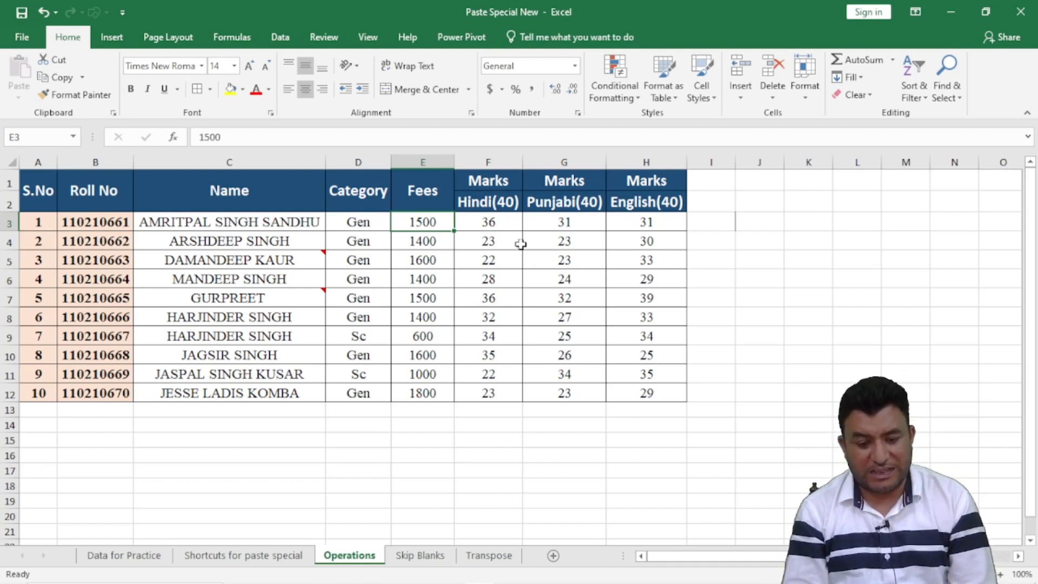
Copy the whole student table and examine the Skip blanks option of Paste Special with A14 as the destination, without pasting
{"action": "left_click", "coordinate": [333, 272]}
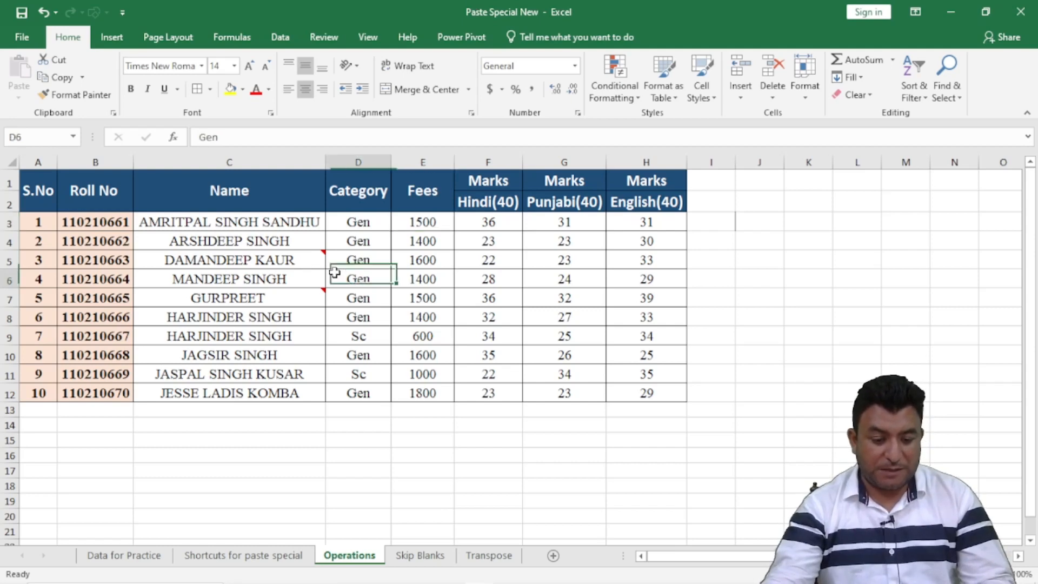
{"action": "key", "text": "ctrl+a"}
{"action": "key", "text": "ctrl+c"}
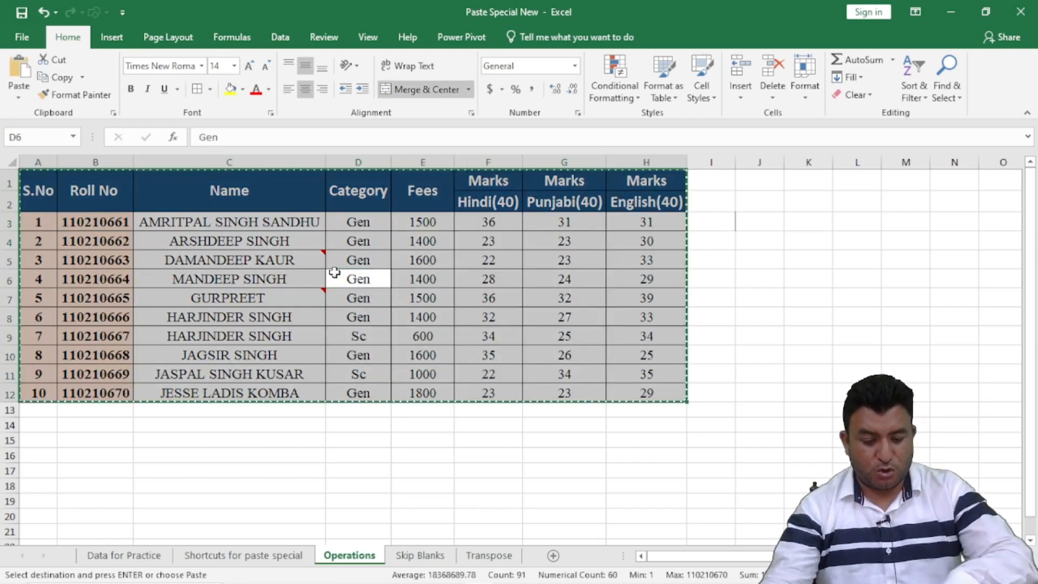
{"action": "left_click", "coordinate": [28, 425]}
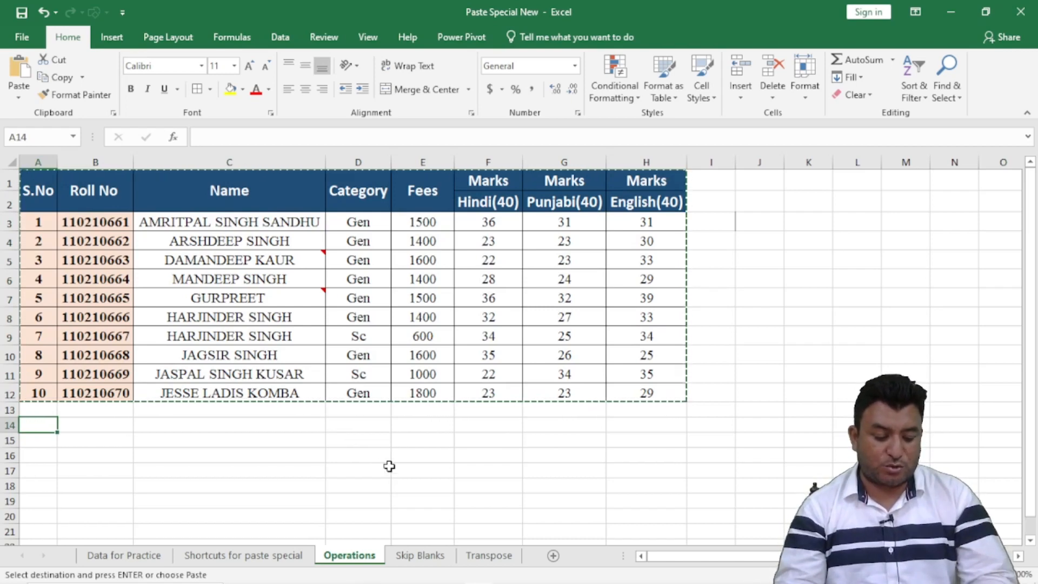
{"action": "key", "text": "ctrl+alt+v"}
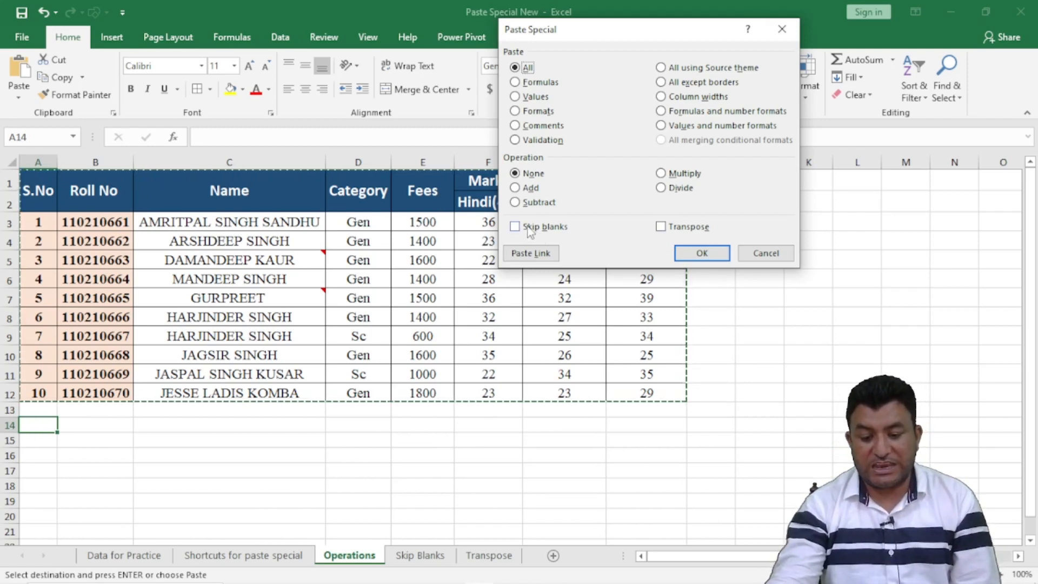
{"action": "left_click", "coordinate": [763, 254]}
{"action": "left_click", "coordinate": [413, 440]}
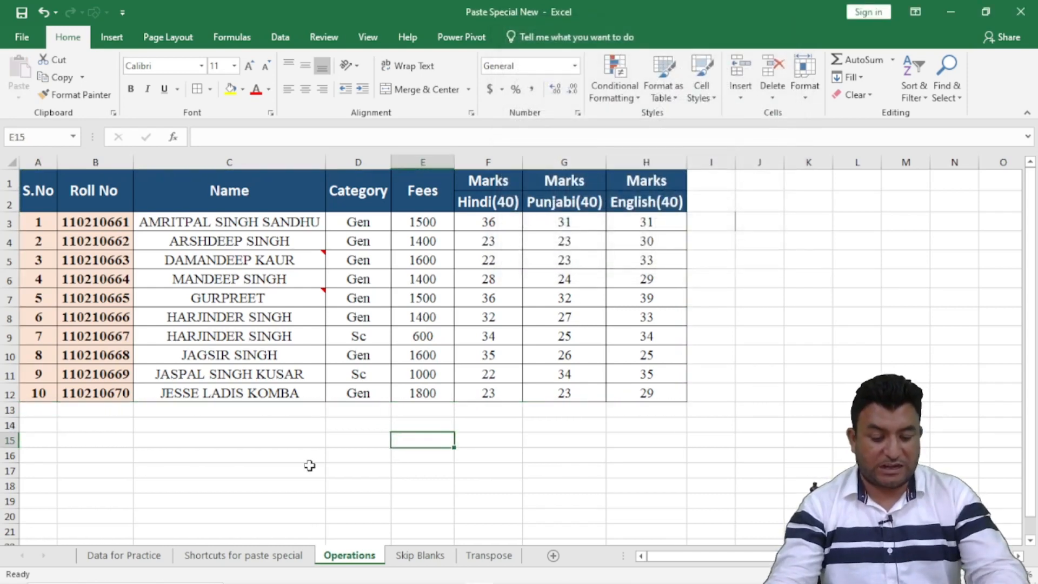
Switch to the Skip Blanks sheet and review its Emp Id, Name, Salary and Upadted Saraly columns
{"action": "left_click", "coordinate": [421, 555]}
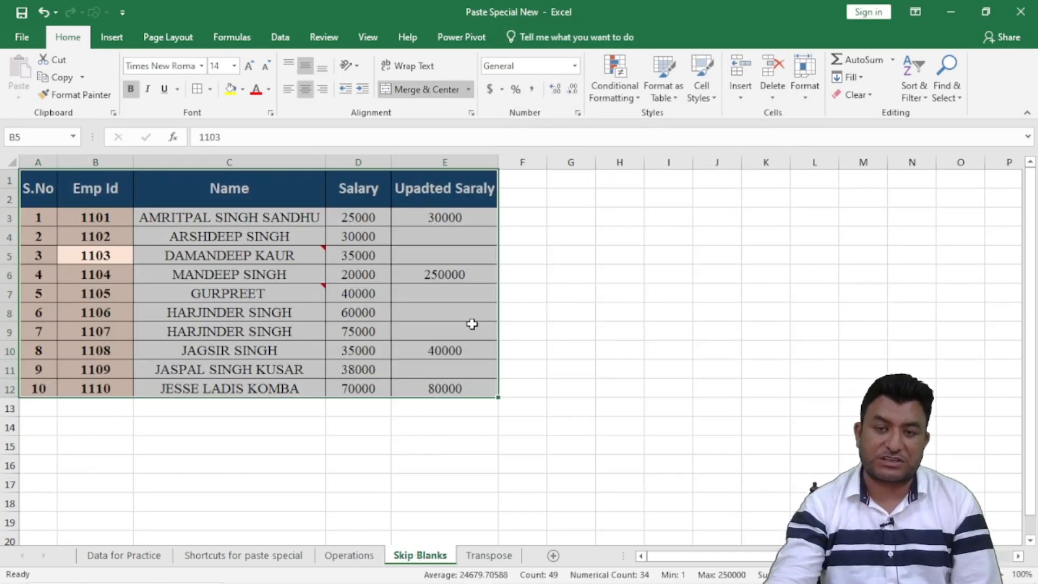
{"action": "left_click", "coordinate": [360, 315]}
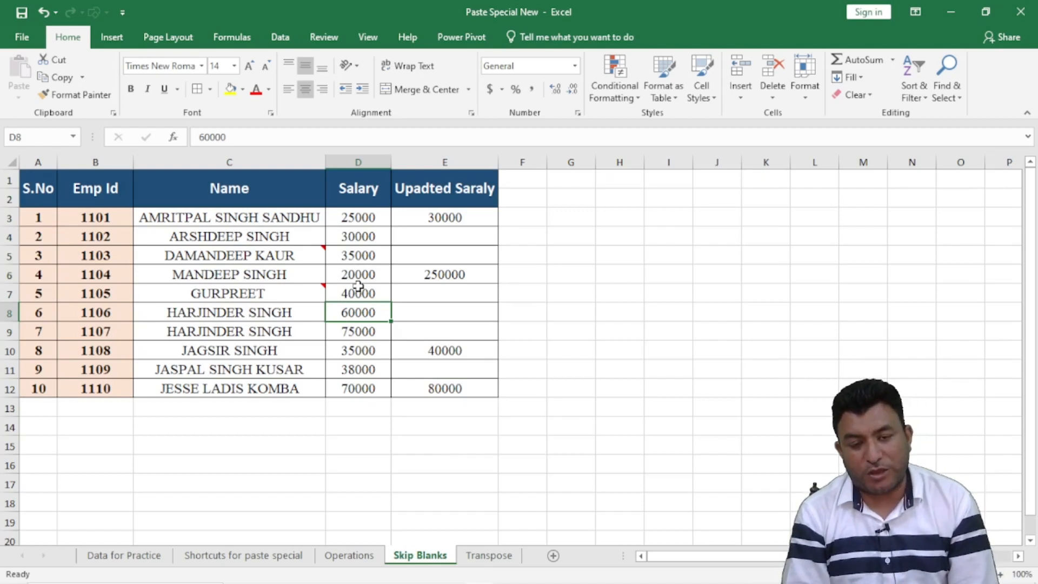
{"action": "left_click_drag", "start_coordinate": [97, 217], "coordinate": [118, 367]}
{"action": "left_click_drag", "start_coordinate": [244, 217], "coordinate": [256, 388]}
{"action": "left_click_drag", "start_coordinate": [378, 216], "coordinate": [366, 389]}
{"action": "left_click_drag", "start_coordinate": [475, 216], "coordinate": [462, 380]}
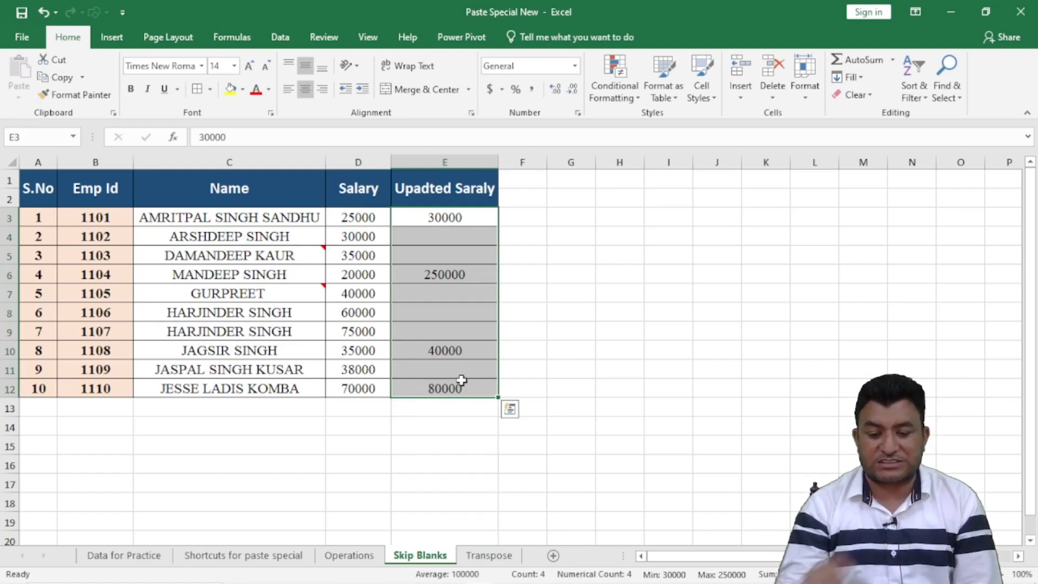
Enter 5 in cell H3 and 7 in cell I3 beside the employee table
{"action": "left_click", "coordinate": [612, 220]}
{"action": "type", "text": "5"}
{"action": "key", "text": "Tab"}
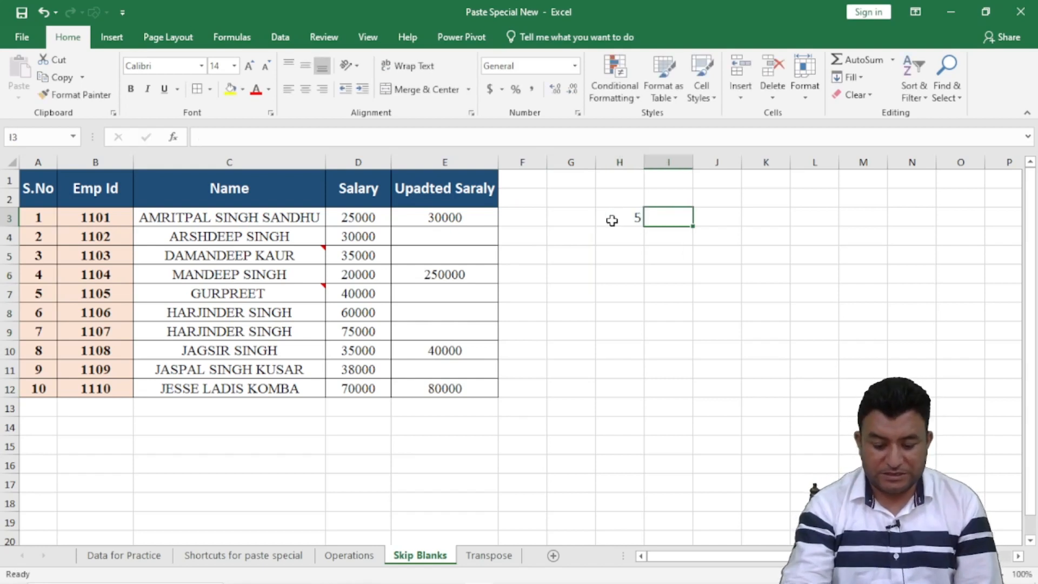
{"action": "type", "text": "7"}
{"action": "left_click", "coordinate": [703, 270]}
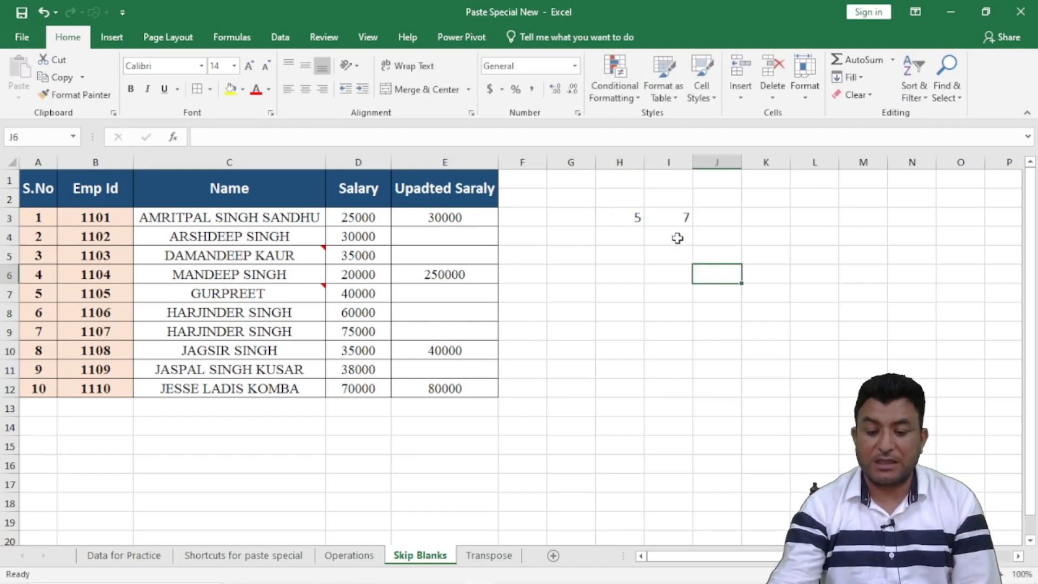
Copy the 7 from I3, paste it over the 5 in H3 and compare the two cells
{"action": "left_click", "coordinate": [670, 215]}
{"action": "key", "text": "ctrl+c"}
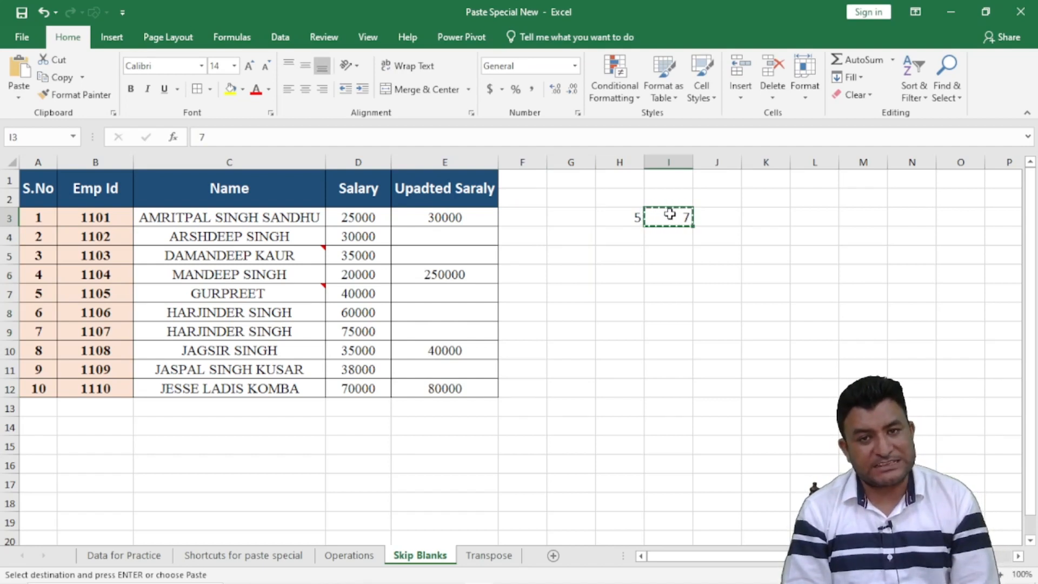
{"action": "left_click", "coordinate": [625, 214]}
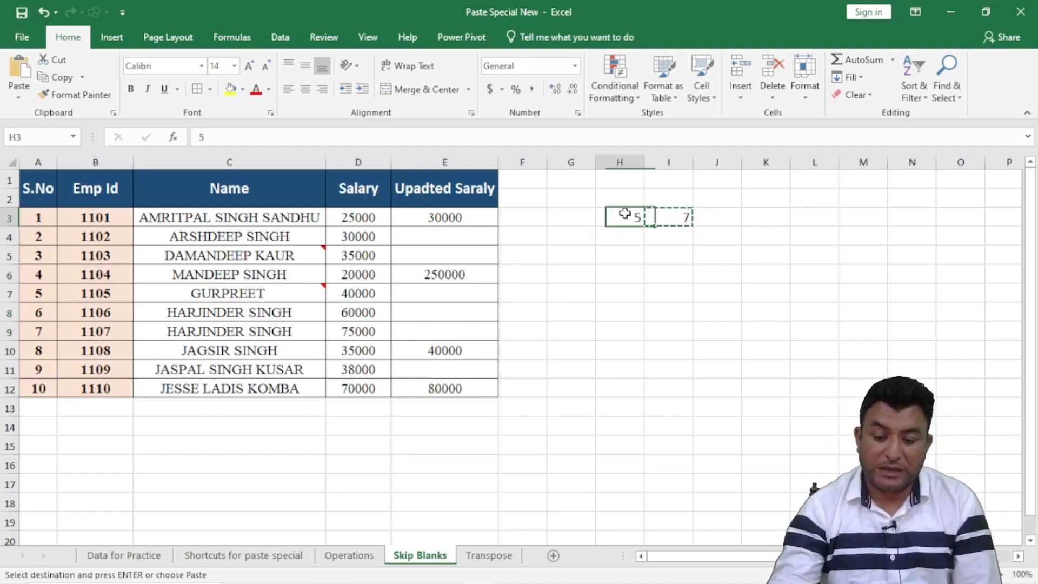
{"action": "key", "text": "ctrl+v"}
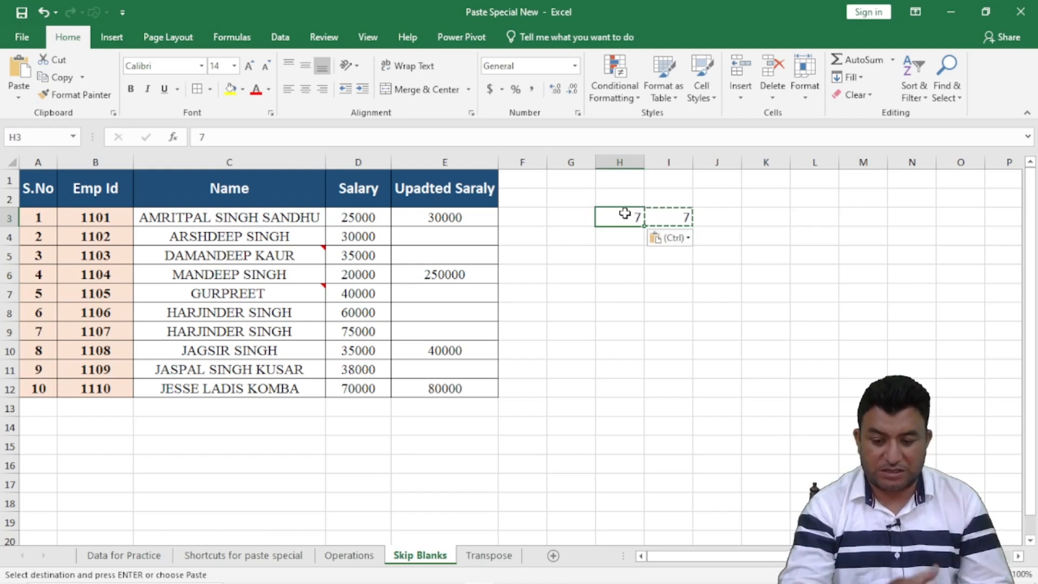
{"action": "left_click", "coordinate": [673, 219]}
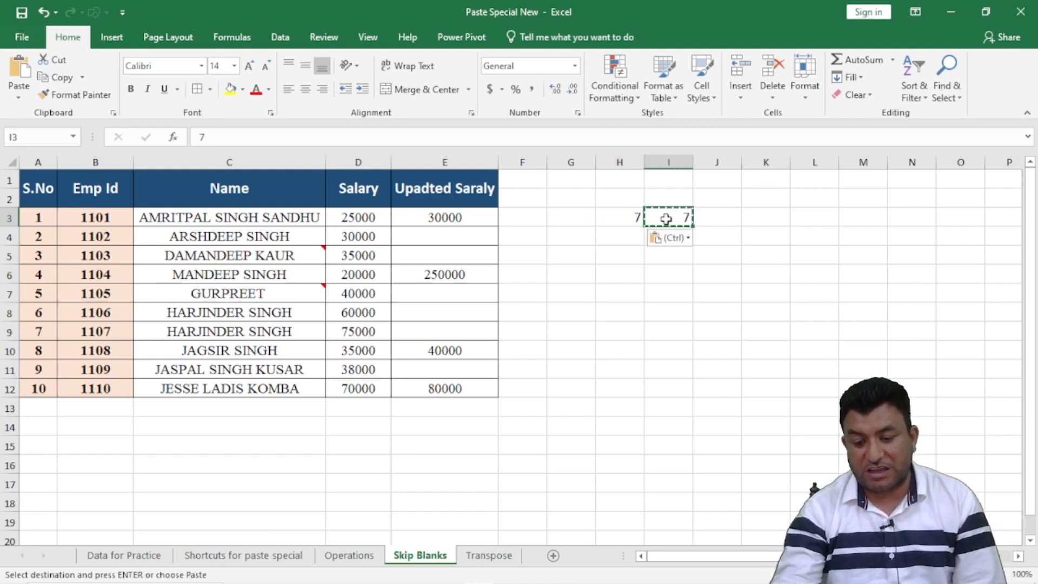
{"action": "left_click", "coordinate": [626, 217]}
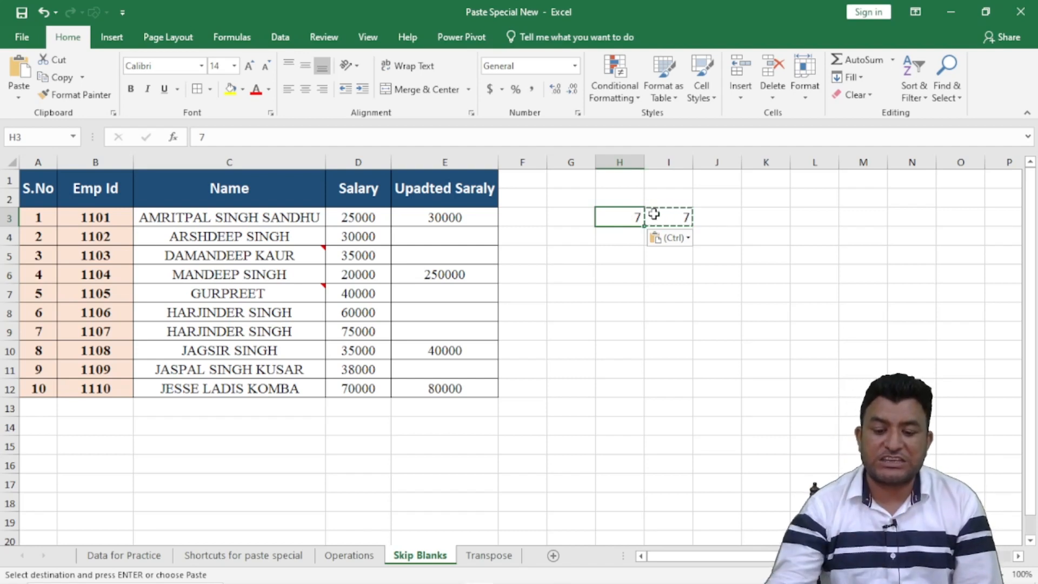
Undo the paste in H3, paste the copied 7 there again and cancel the active copy
{"action": "key", "text": "ctrl+z"}
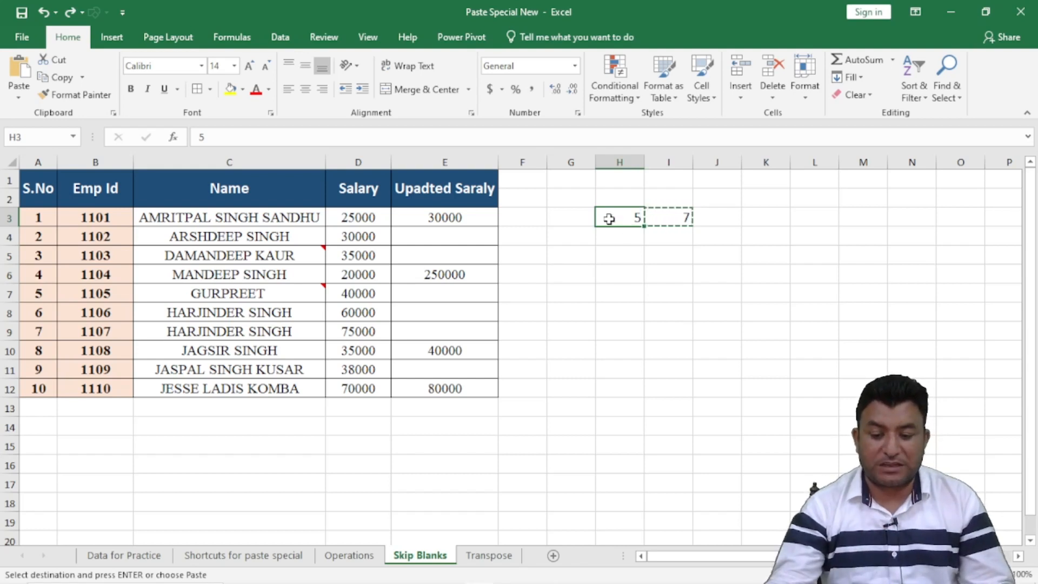
{"action": "key", "text": "ctrl+v"}
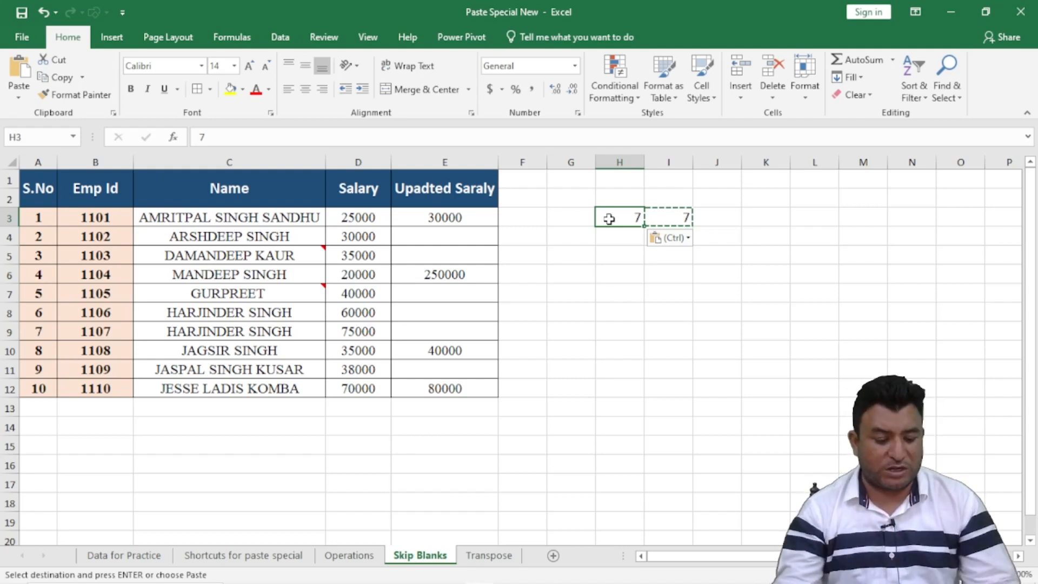
{"action": "key", "text": "Escape"}
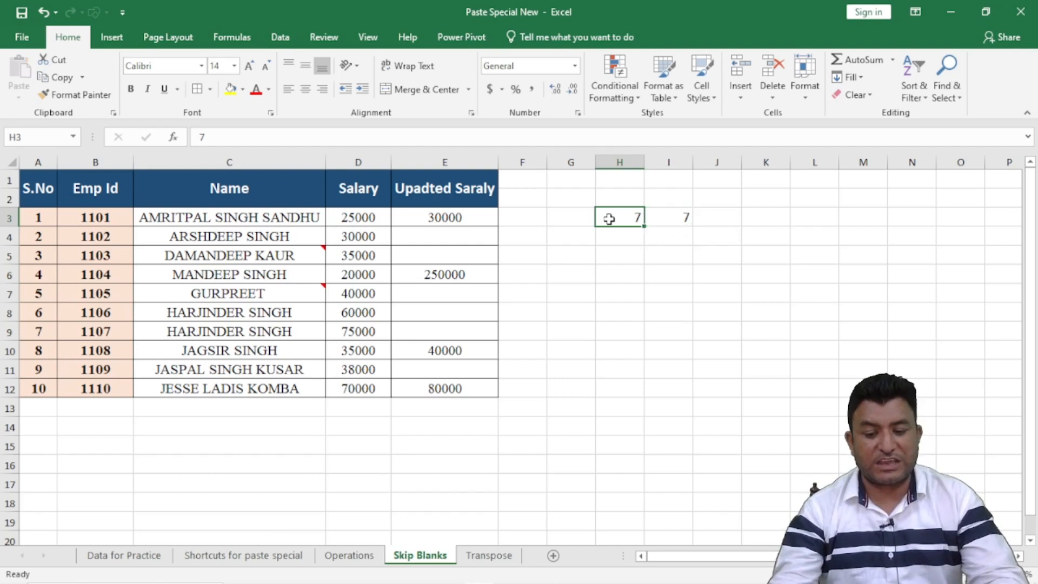
Enter 7 in cell H4, leaving the neighbouring cell I4 empty
{"action": "left_click", "coordinate": [662, 231]}
{"action": "left_click", "coordinate": [629, 234]}
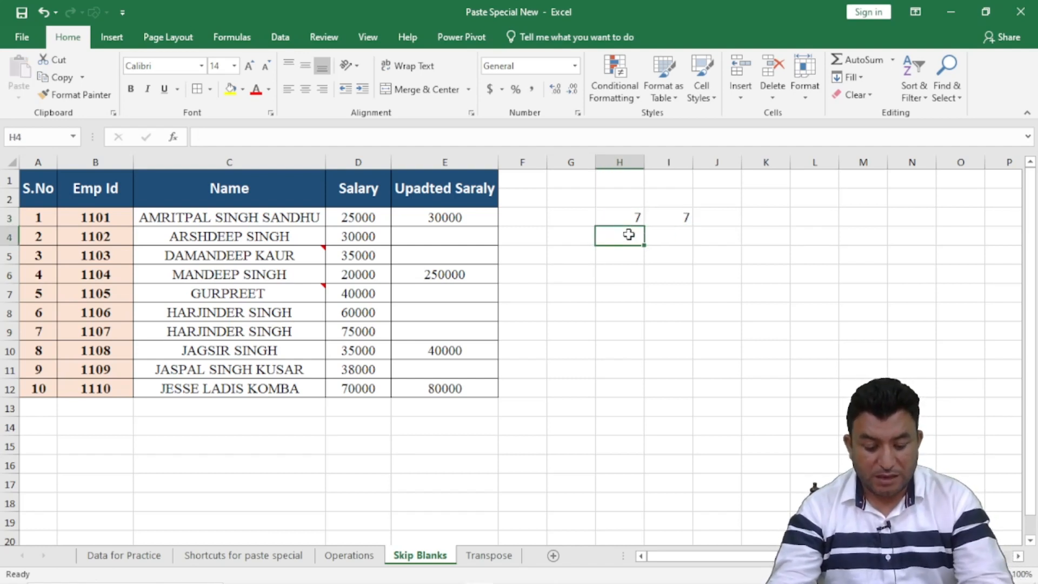
{"action": "type", "text": "7"}
{"action": "left_click", "coordinate": [676, 234]}
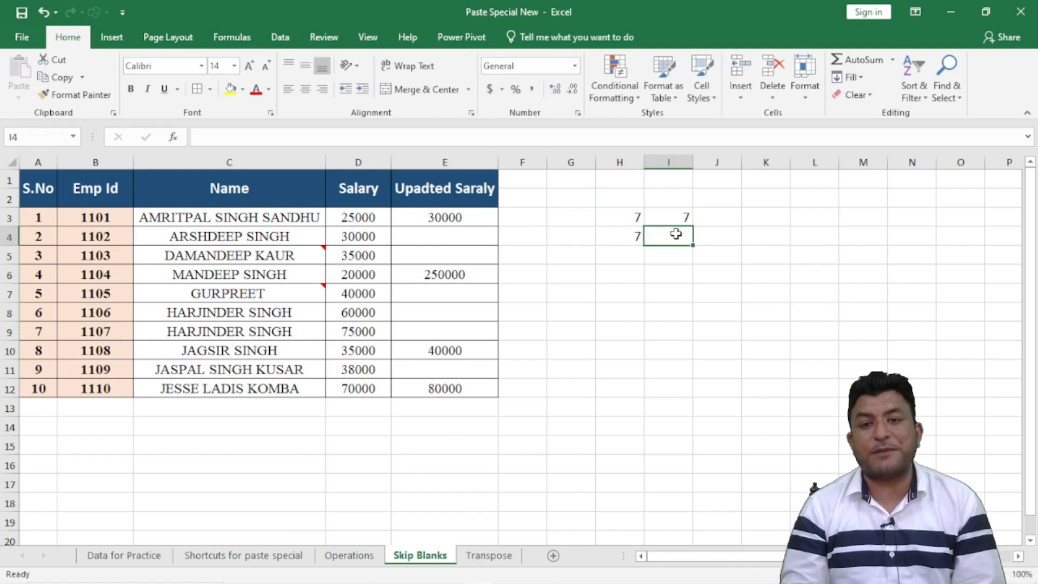
Copy the empty cell I4, paste it over the 7 in H4 and cancel the active copy
{"action": "left_click", "coordinate": [625, 234]}
{"action": "left_click", "coordinate": [673, 234]}
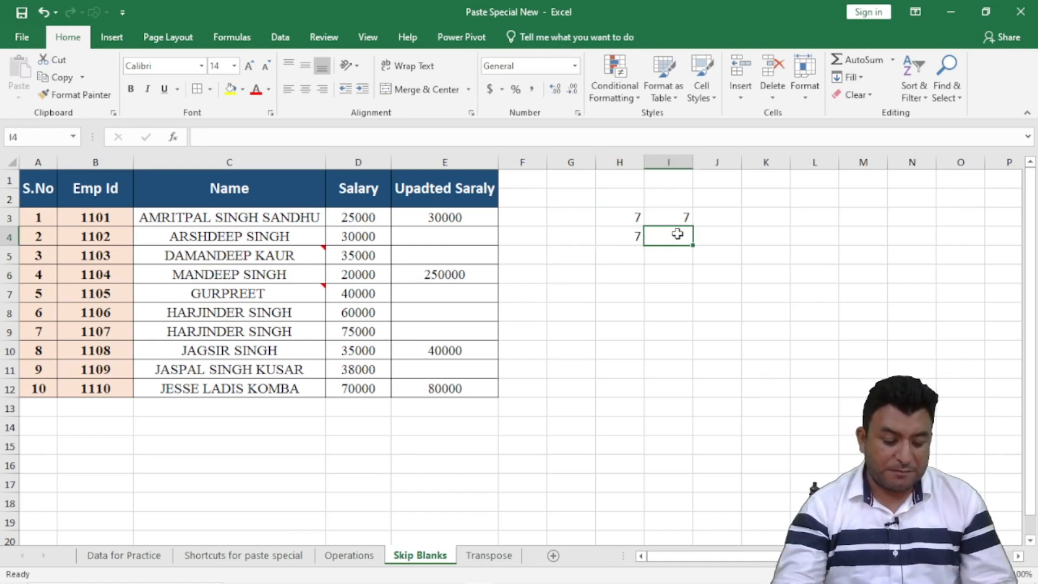
{"action": "key", "text": "ctrl+c"}
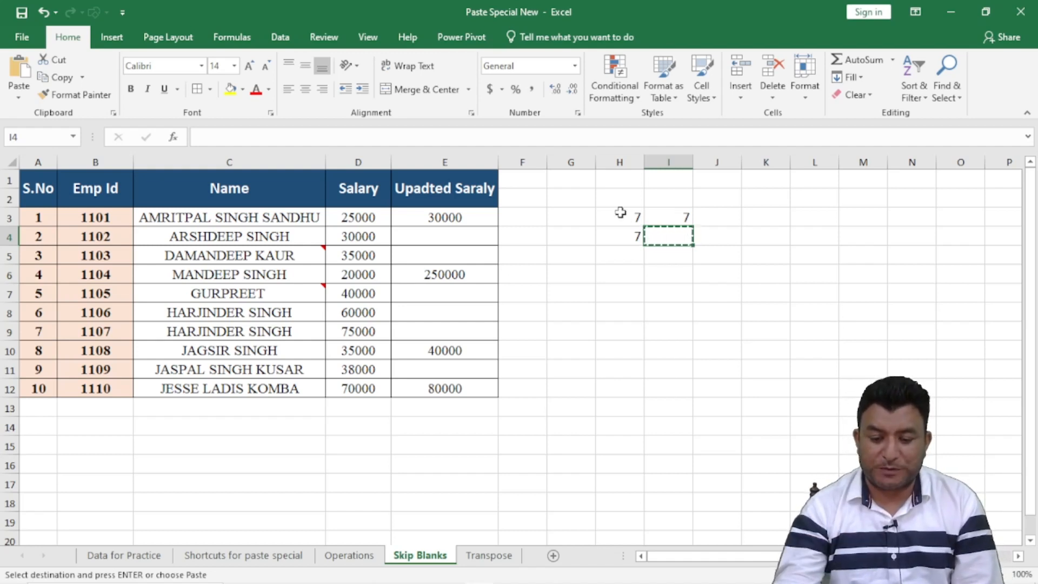
{"action": "left_click", "coordinate": [621, 239]}
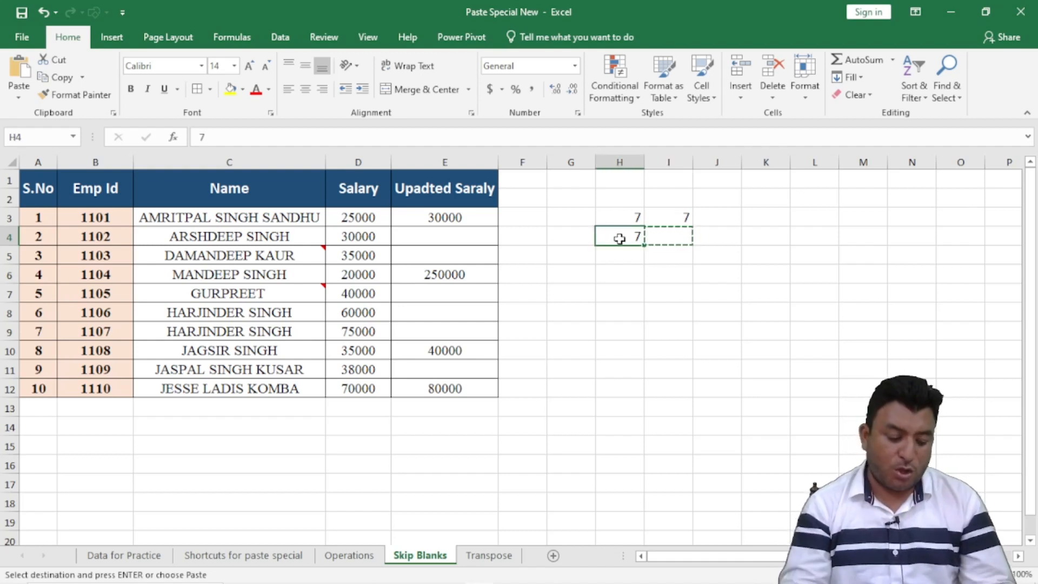
{"action": "key", "text": "ctrl+v"}
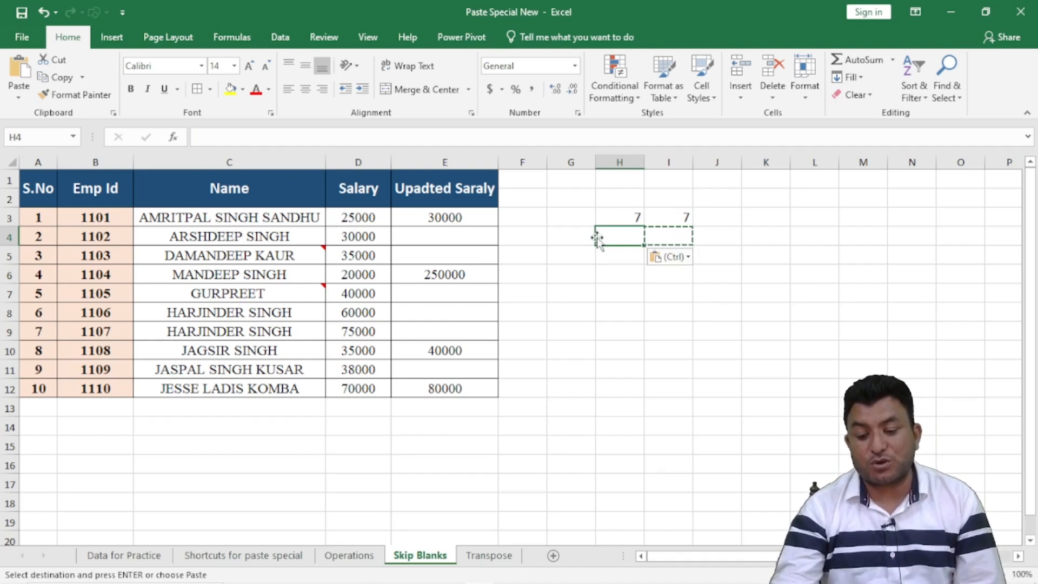
{"action": "double_click", "coordinate": [615, 237]}
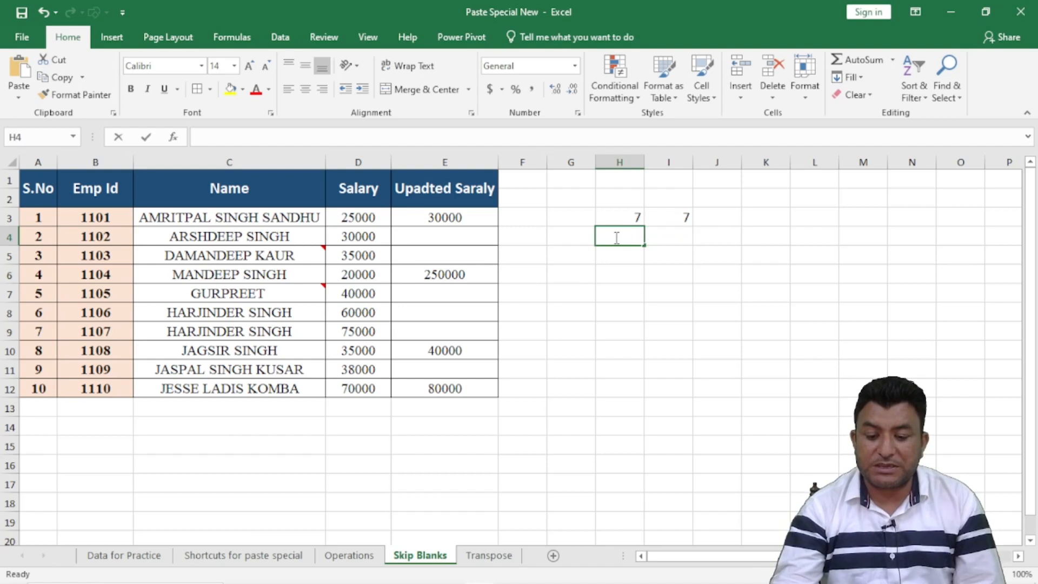
{"action": "key", "text": "Escape"}
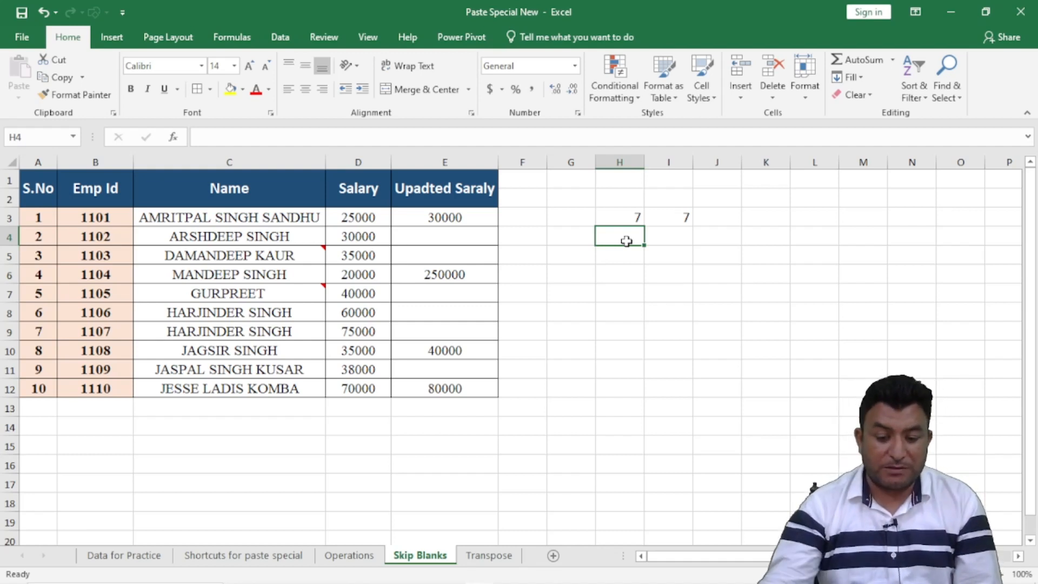
Clear the sample values from cells H3 and I3 beside the employee table
{"action": "left_click", "coordinate": [626, 217]}
{"action": "key", "text": "BackSpace"}
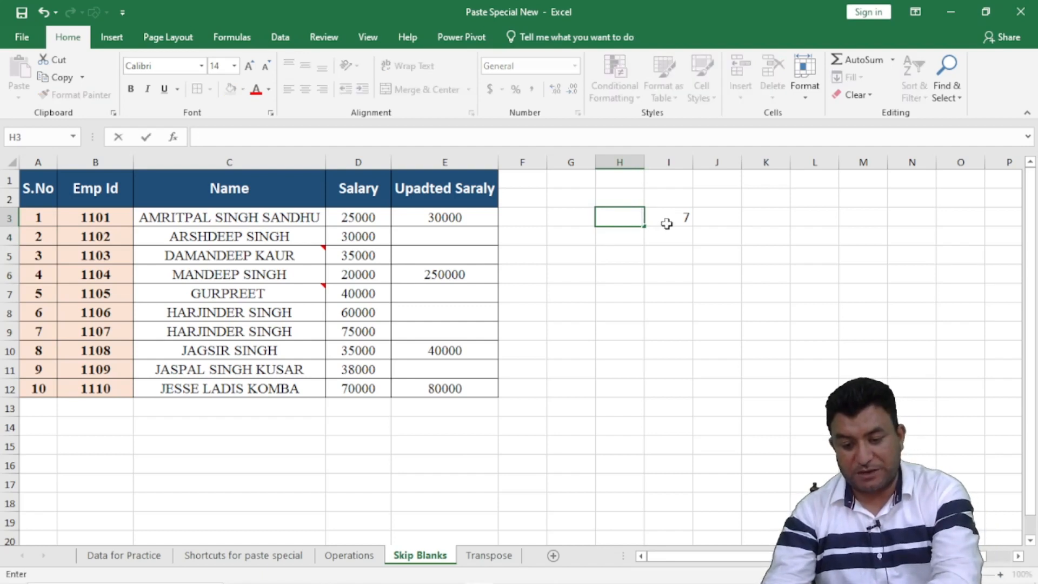
{"action": "left_click", "coordinate": [666, 223]}
{"action": "left_click", "coordinate": [669, 287]}
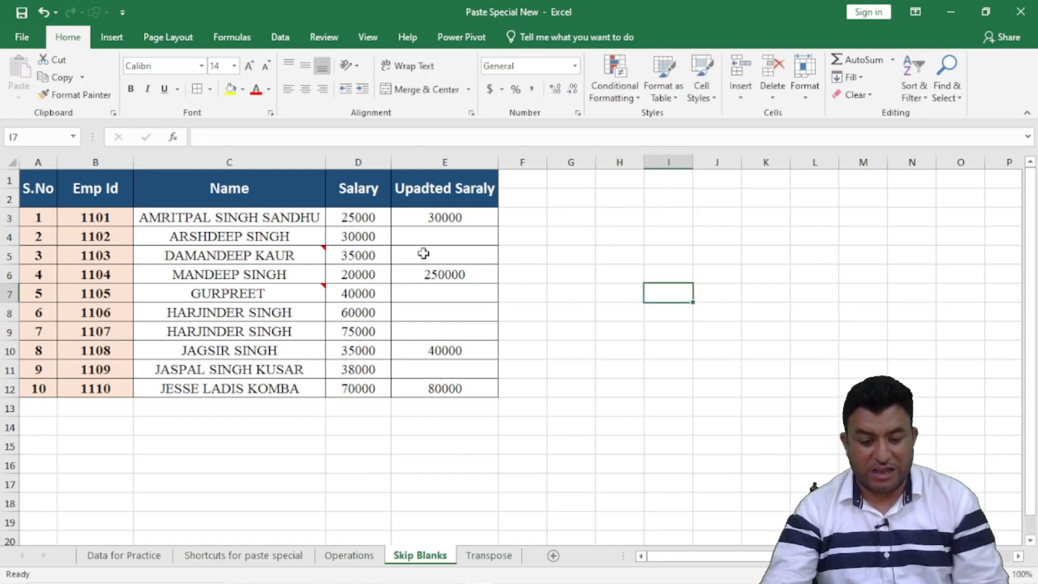
{"action": "left_click", "coordinate": [440, 162]}
{"action": "left_click", "coordinate": [577, 277]}
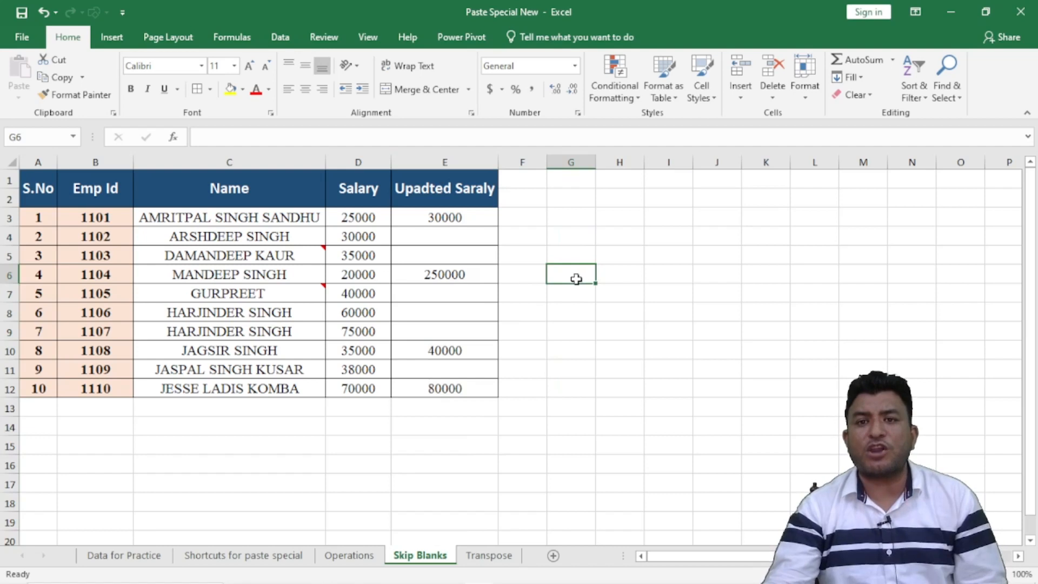
Copy the updated salaries in E3:E12 and paste them normally over the Salary values in D3:D12
{"action": "left_click_drag", "start_coordinate": [430, 216], "coordinate": [447, 386]}
{"action": "key", "text": "ctrl+c"}
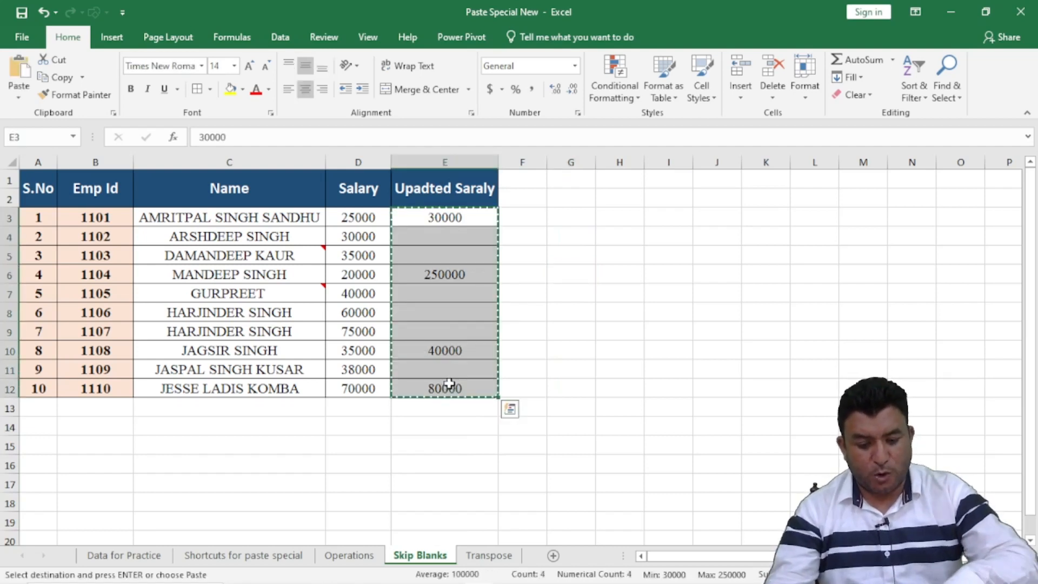
{"action": "left_click_drag", "start_coordinate": [352, 217], "coordinate": [364, 384]}
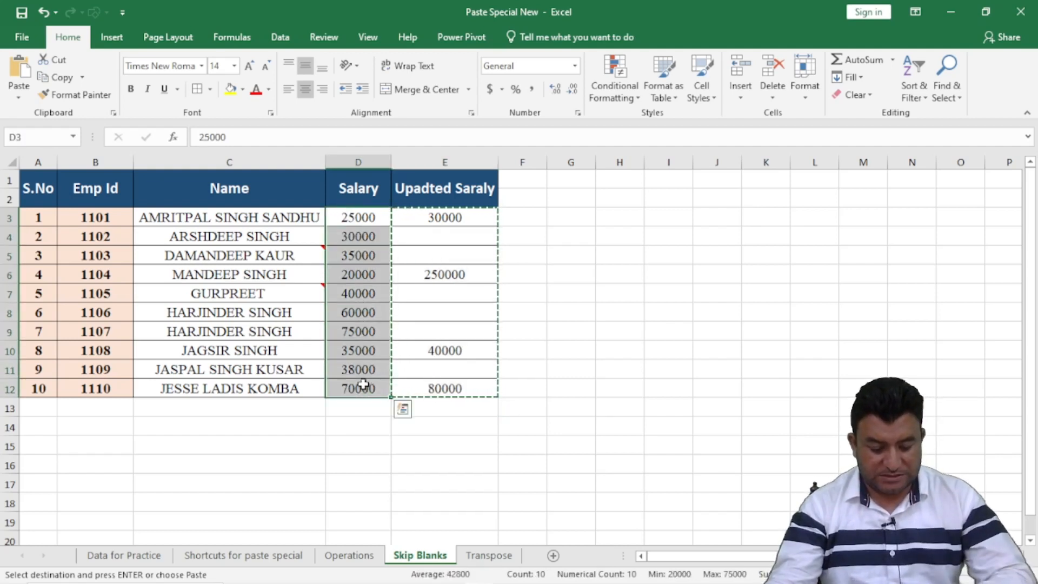
{"action": "key", "text": "ctrl+v"}
{"action": "left_click", "coordinate": [592, 314]}
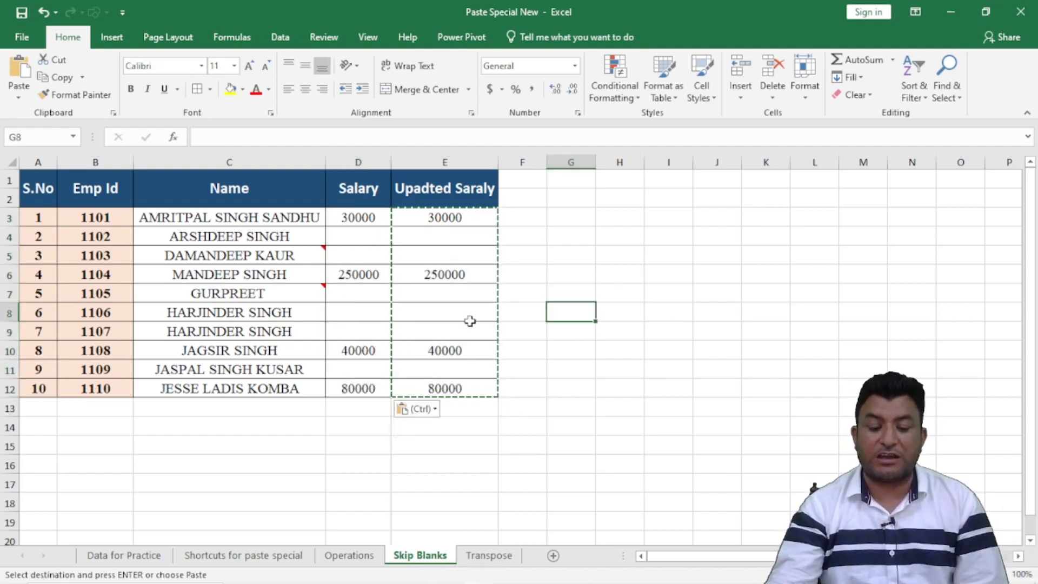
Compare the pasted salaries with the updated ones in rows 3, 6 and 10, and undo the paste
{"action": "left_click", "coordinate": [444, 219]}
{"action": "left_click", "coordinate": [359, 216]}
{"action": "left_click", "coordinate": [441, 274]}
{"action": "left_click", "coordinate": [374, 280]}
{"action": "left_click", "coordinate": [438, 352]}
{"action": "left_click", "coordinate": [363, 349]}
{"action": "key", "text": "ctrl+z"}
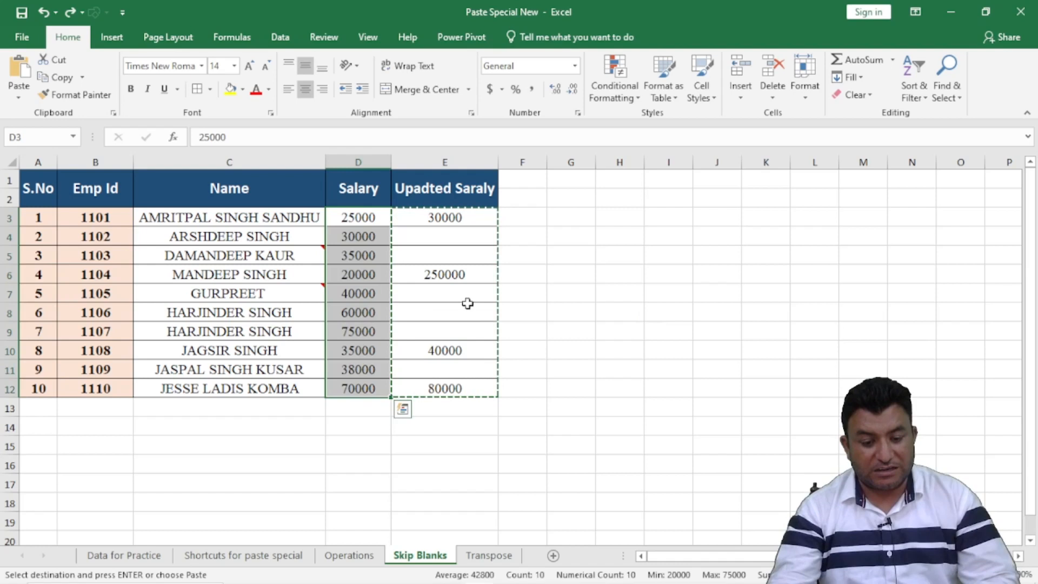
Paste the copied updated salaries over D3:D12 using Paste Special with Skip blanks enabled
{"action": "mouse_move", "coordinate": [361, 236]}
{"action": "left_mouse_down"}
{"action": "mouse_move", "coordinate": [360, 260]}
{"action": "mouse_move", "coordinate": [365, 251]}
{"action": "left_mouse_up"}
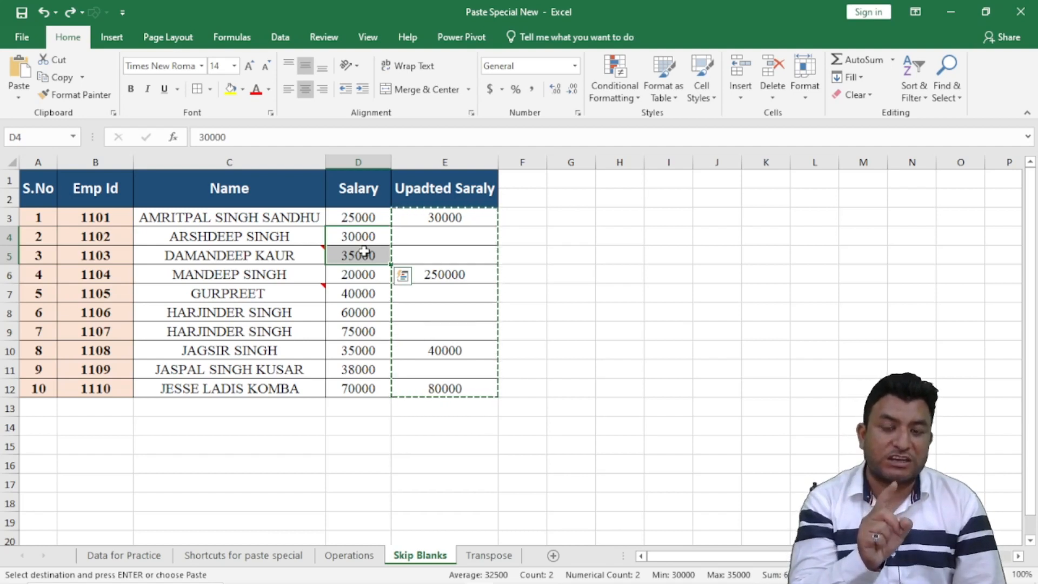
{"action": "left_click_drag", "start_coordinate": [363, 239], "coordinate": [362, 260]}
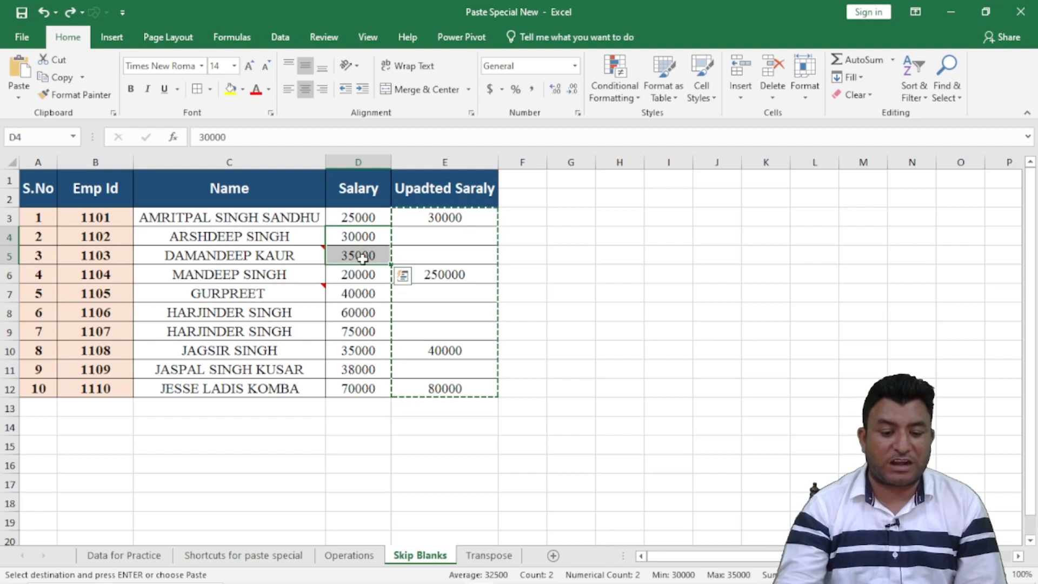
{"action": "left_click", "coordinate": [435, 235]}
{"action": "left_click", "coordinate": [438, 255]}
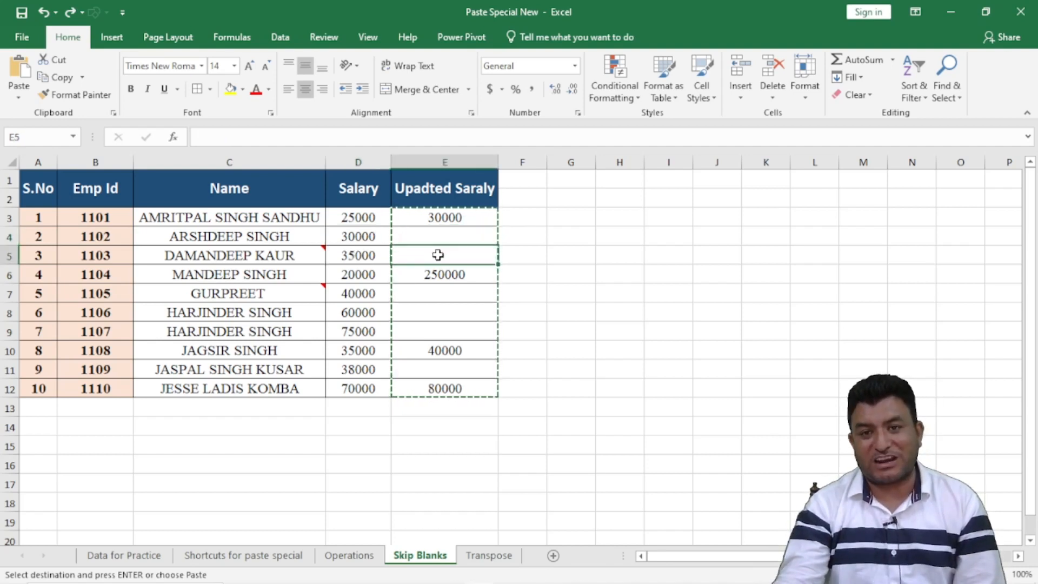
{"action": "left_click", "coordinate": [456, 351]}
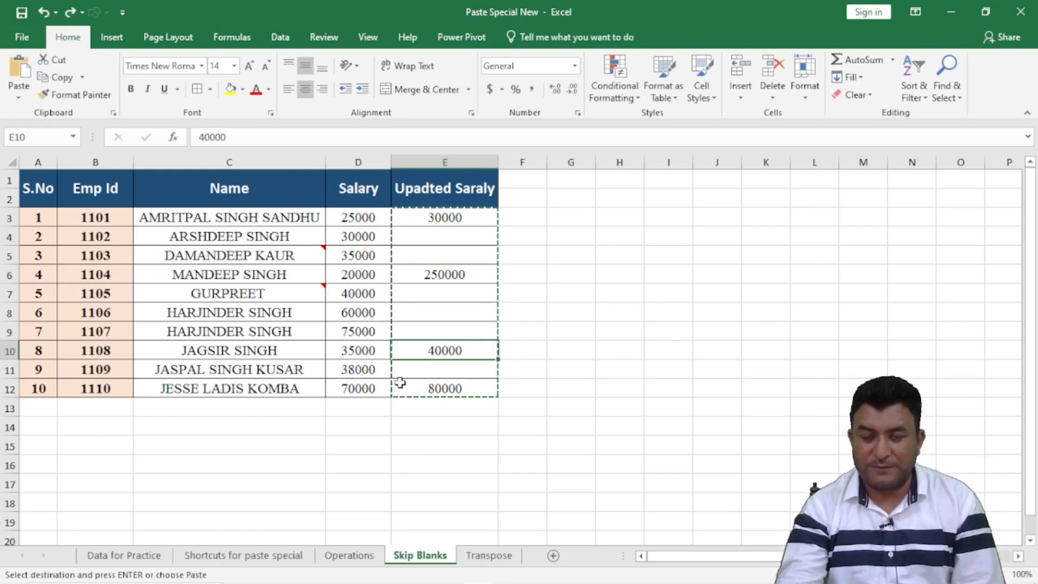
{"action": "left_click_drag", "start_coordinate": [358, 216], "coordinate": [353, 386]}
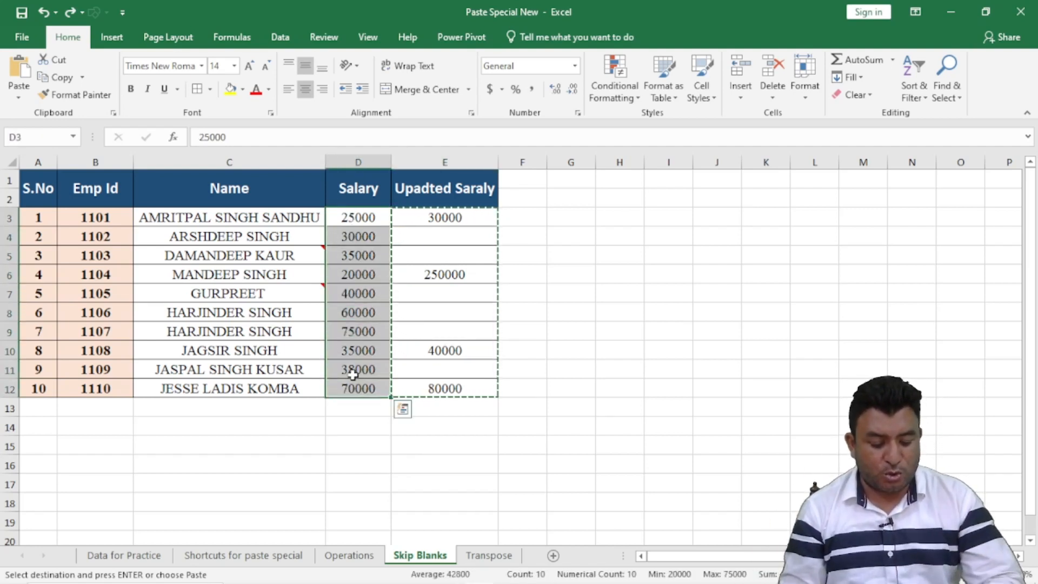
{"action": "key", "text": "ctrl+alt+v"}
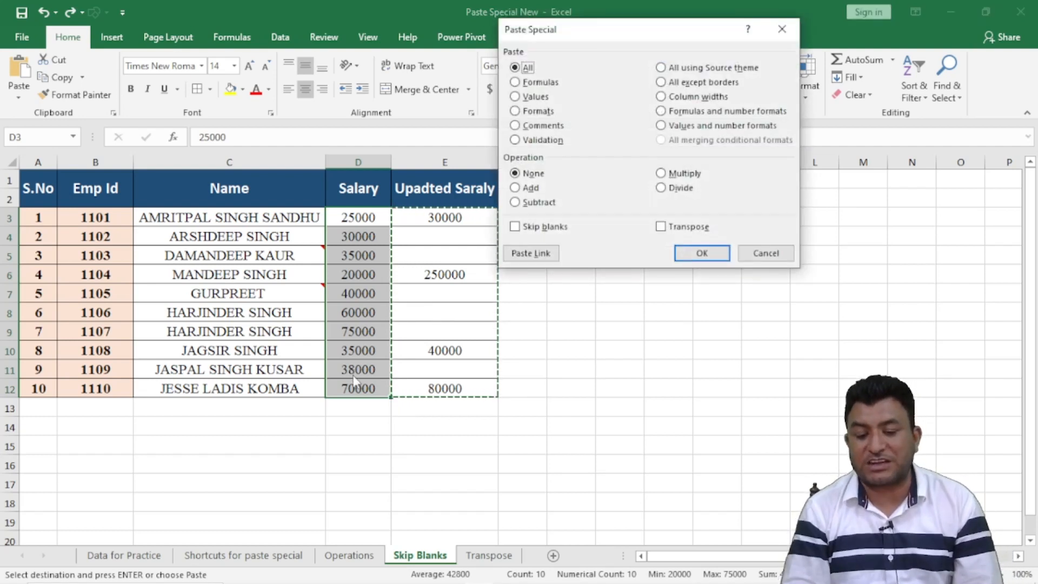
{"action": "left_click", "coordinate": [515, 228]}
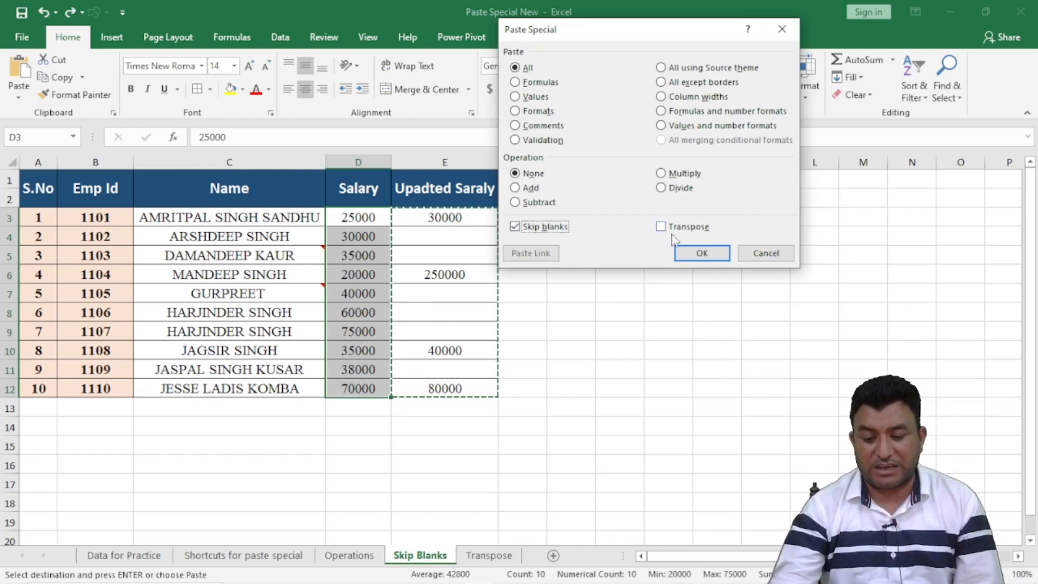
{"action": "left_click", "coordinate": [698, 254]}
{"action": "left_click", "coordinate": [653, 268]}
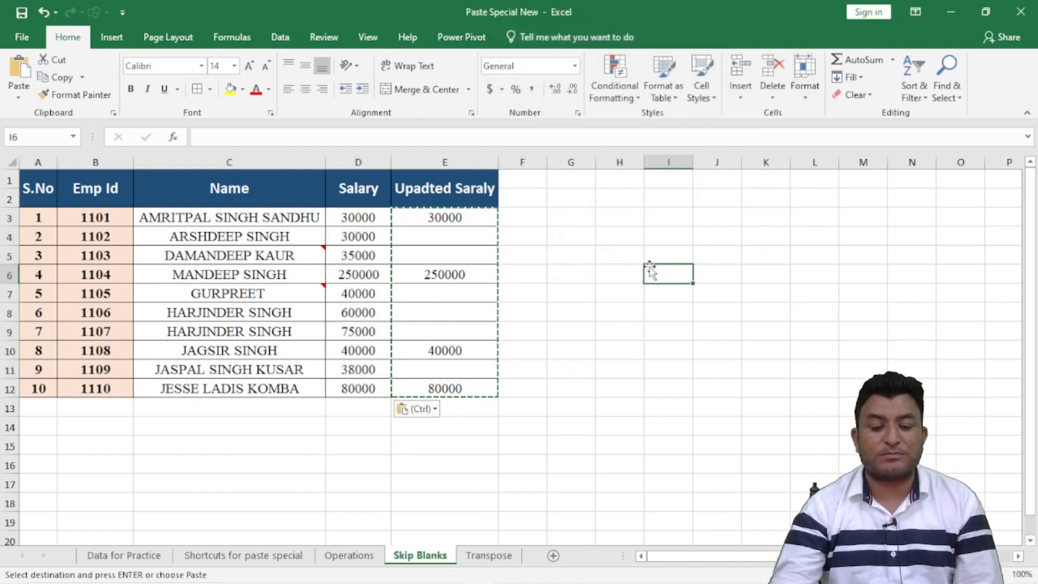
Compare the Salary column with the updated salaries in rows 3, 6 and 10 and with the blank entry in row 4
{"action": "left_click", "coordinate": [417, 218]}
{"action": "left_click", "coordinate": [356, 215]}
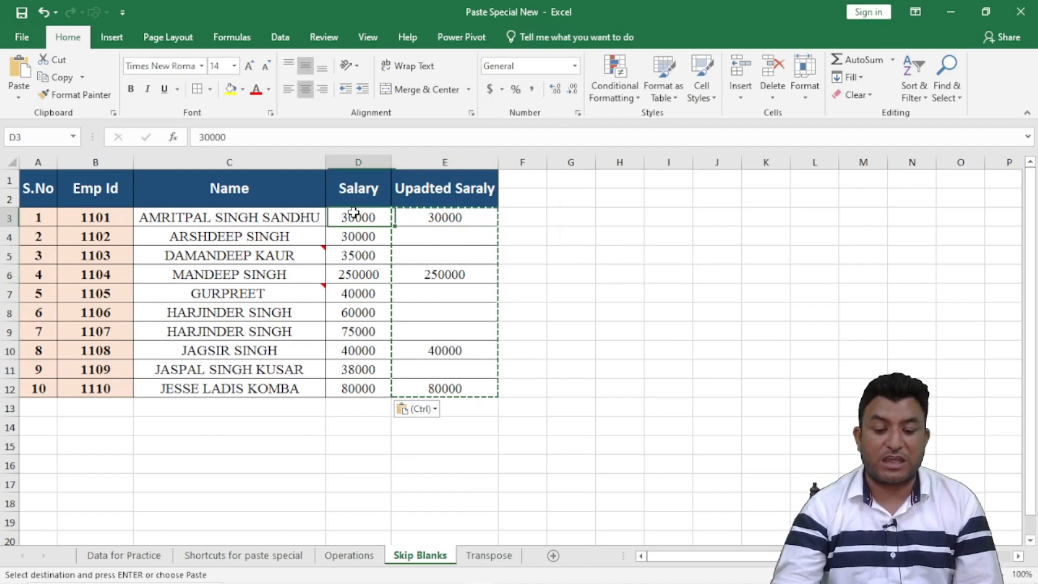
{"action": "left_click", "coordinate": [456, 272]}
{"action": "left_click", "coordinate": [354, 271]}
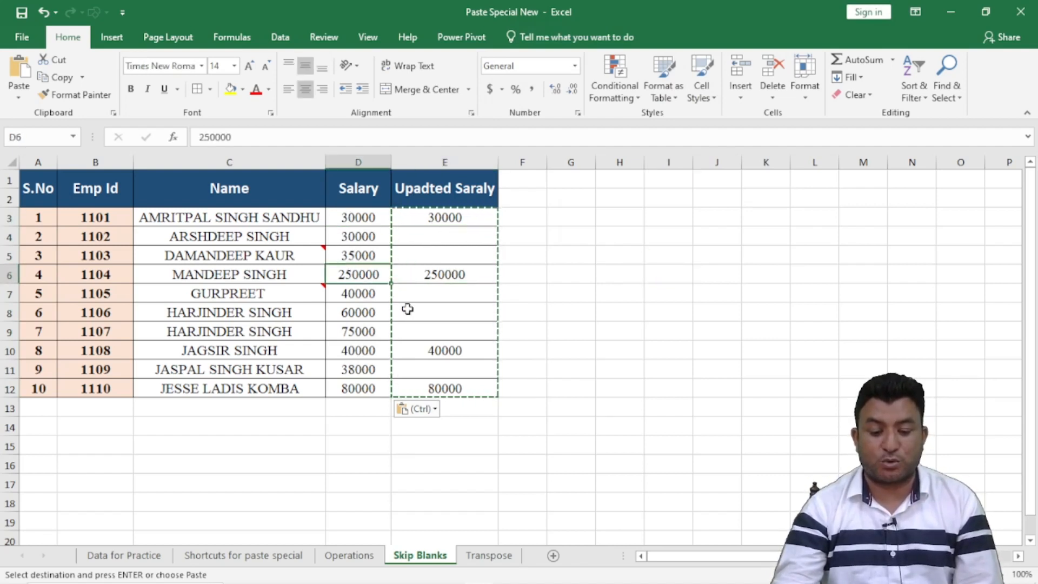
{"action": "left_click", "coordinate": [442, 351]}
{"action": "left_click", "coordinate": [363, 351]}
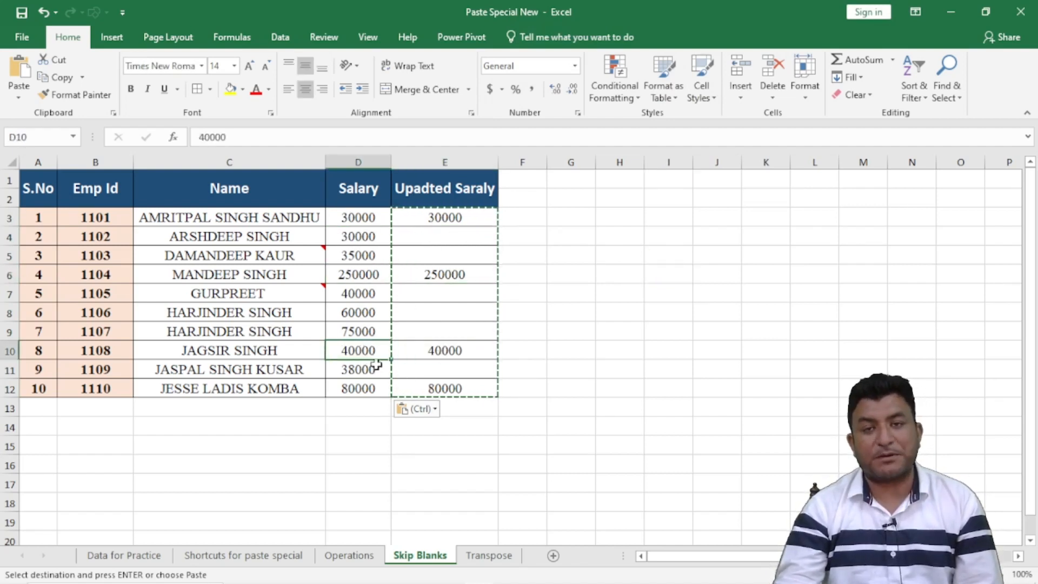
{"action": "left_click", "coordinate": [358, 238]}
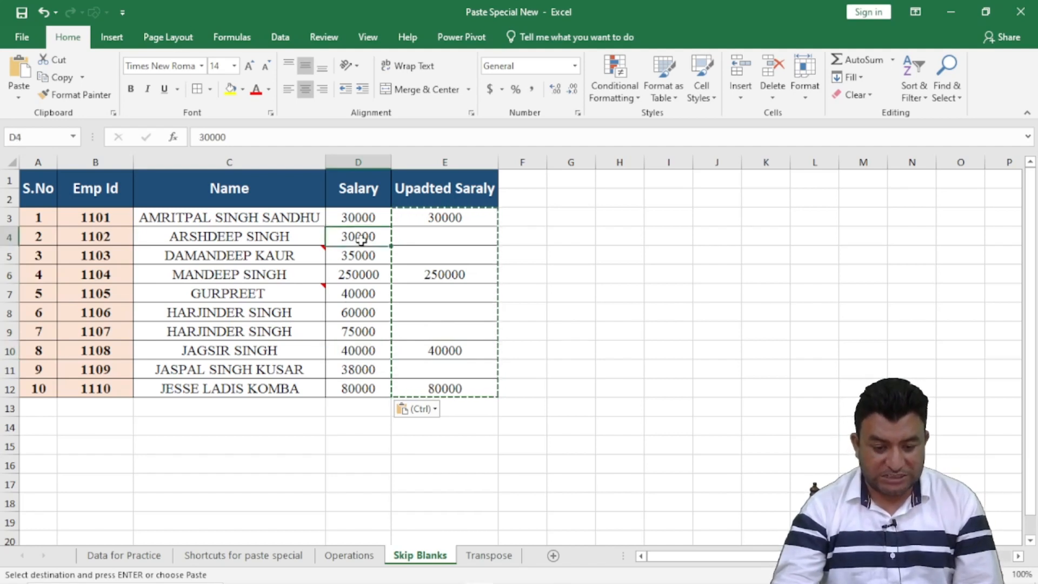
{"action": "left_click", "coordinate": [456, 234]}
{"action": "left_click", "coordinate": [337, 239]}
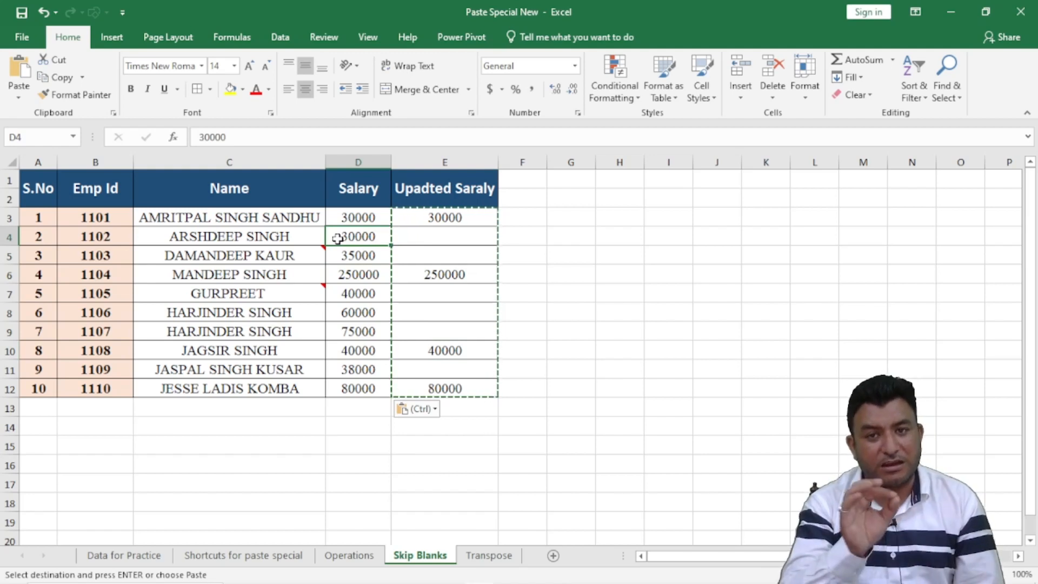
Delete the updated salary column E from the employee table
{"action": "left_click", "coordinate": [453, 162]}
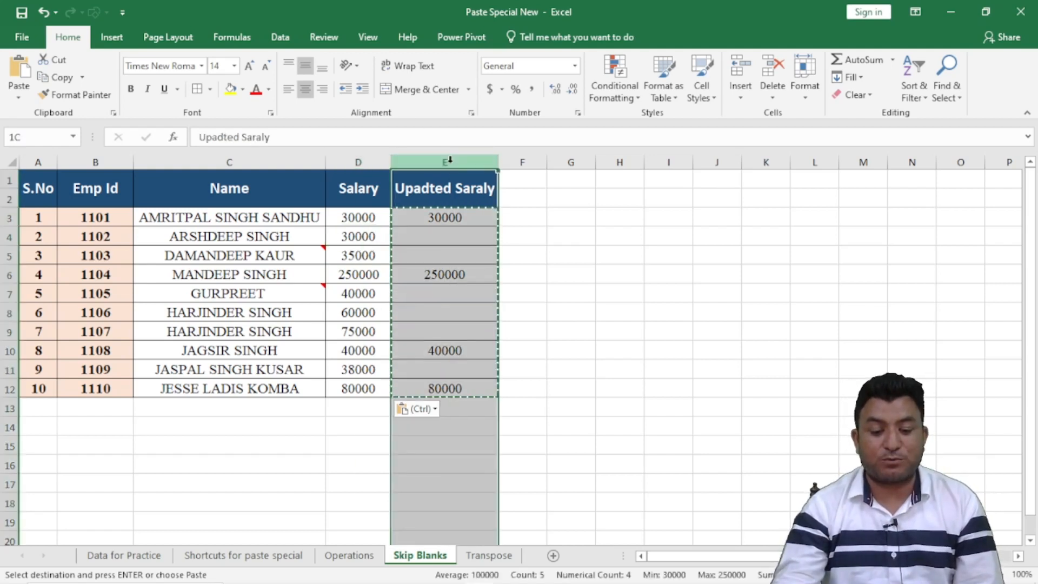
{"action": "right_click", "coordinate": [453, 162]}
{"action": "left_click", "coordinate": [488, 287]}
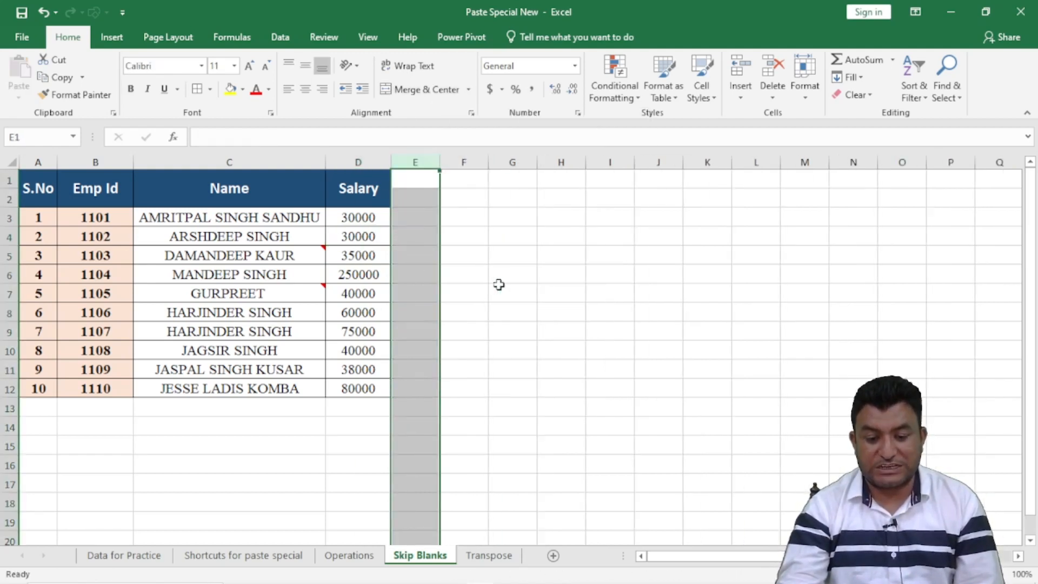
{"action": "left_click", "coordinate": [541, 286]}
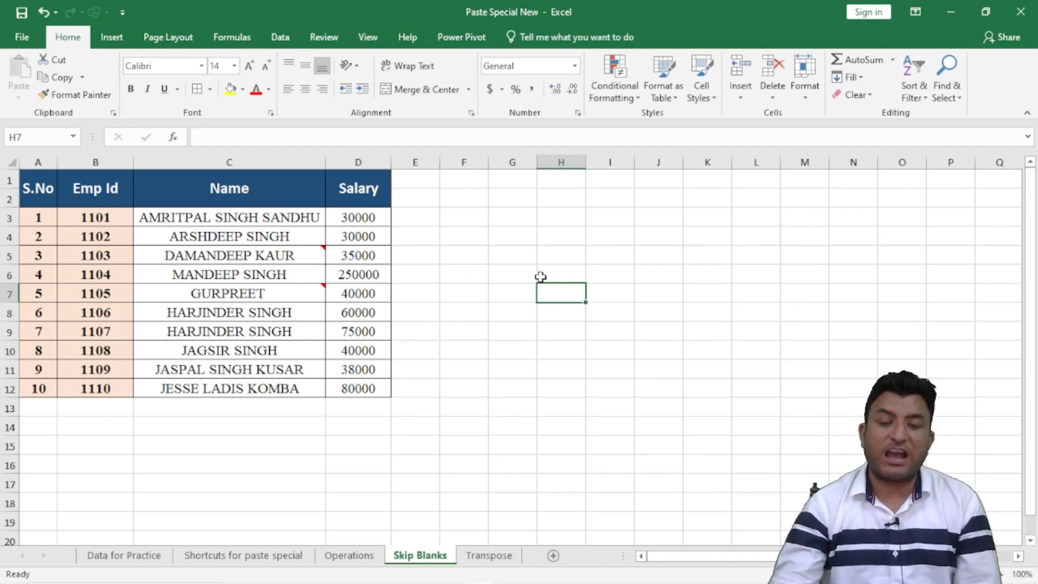
Switch to the Transpose sheet and copy the whole employee table A1:E12
{"action": "left_click", "coordinate": [501, 551]}
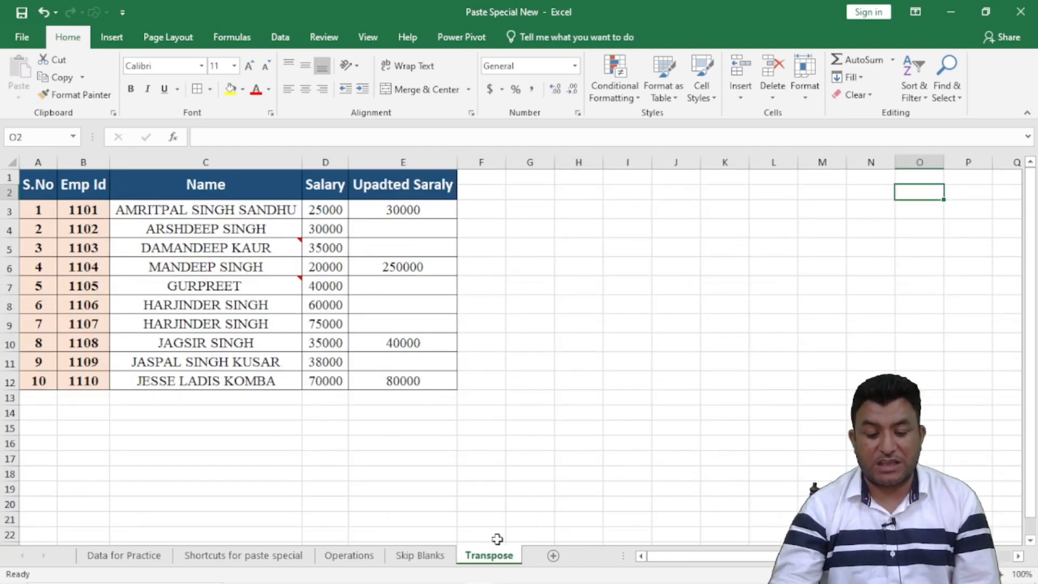
{"action": "left_click", "coordinate": [641, 349]}
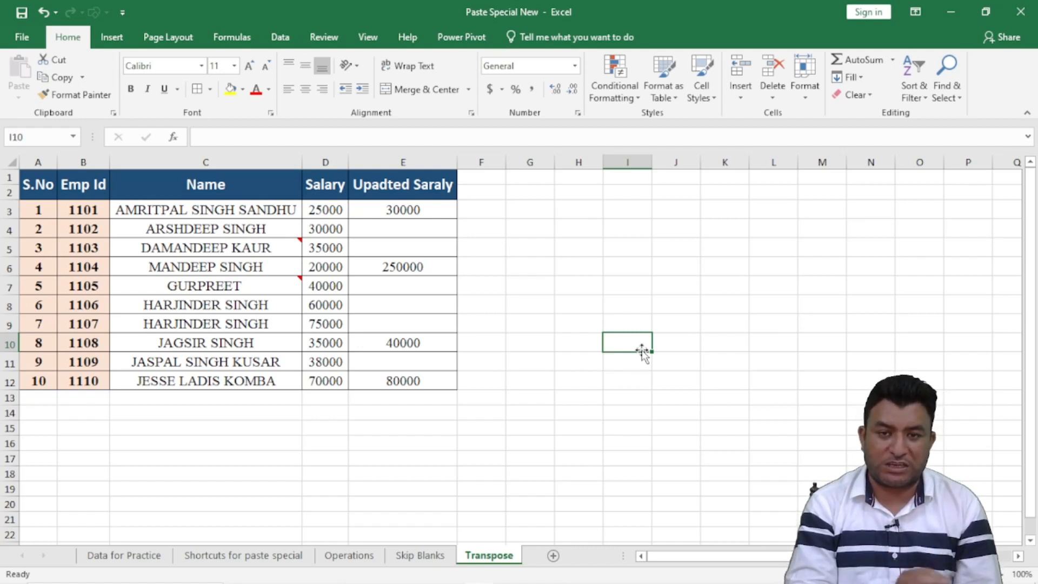
{"action": "left_click", "coordinate": [212, 297]}
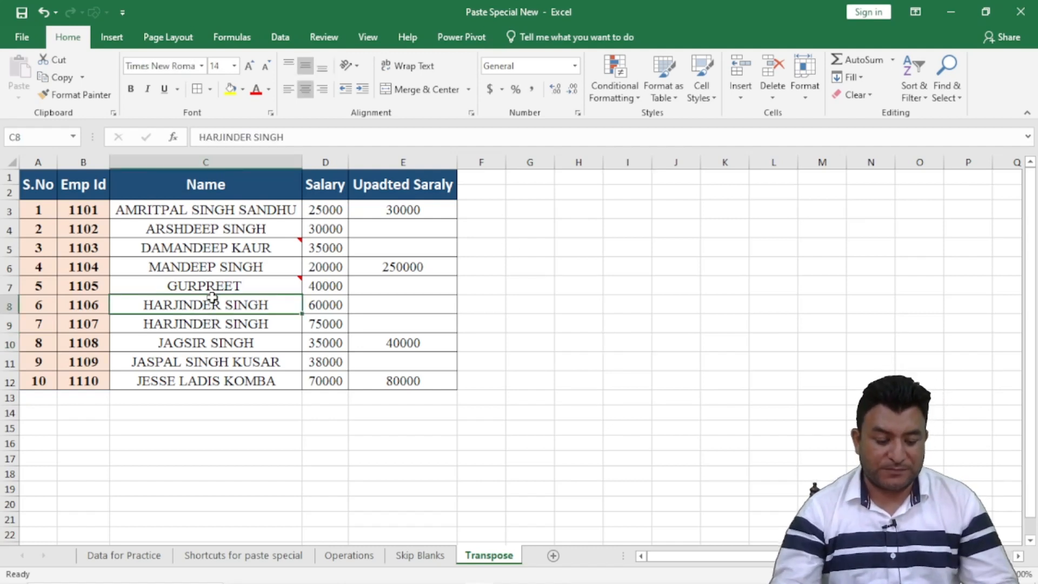
{"action": "key", "text": "ctrl+a"}
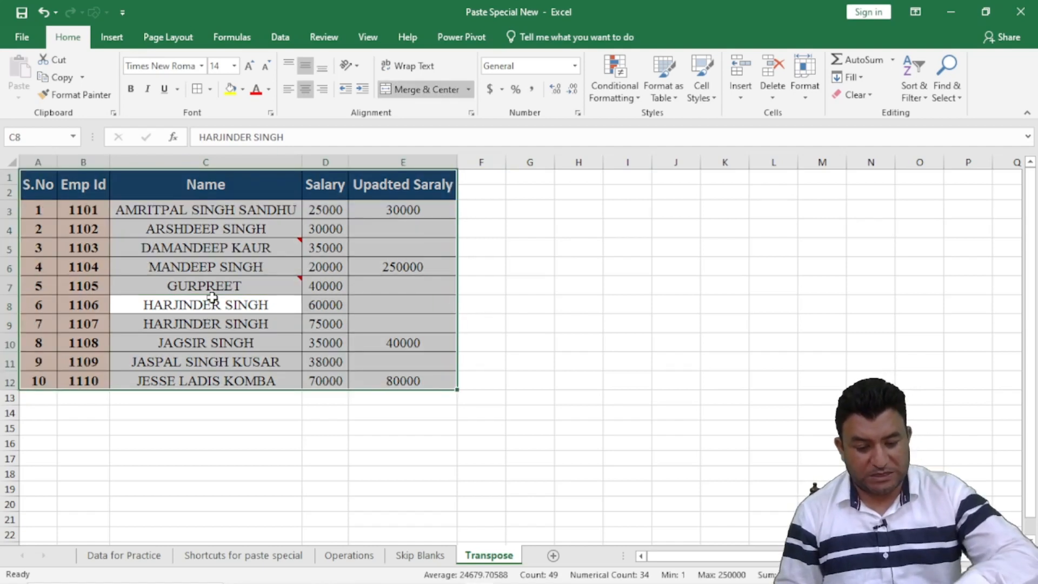
{"action": "key", "text": "ctrl+c"}
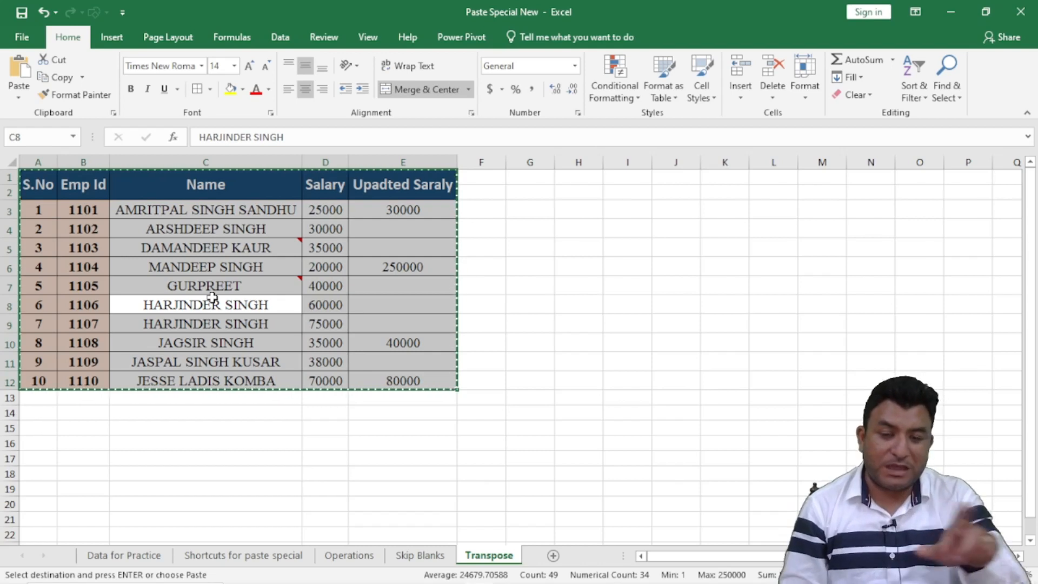
Paste the copied table at A14 using Paste Special with Transpose enabled, and undo the paste
{"action": "left_click", "coordinate": [45, 418]}
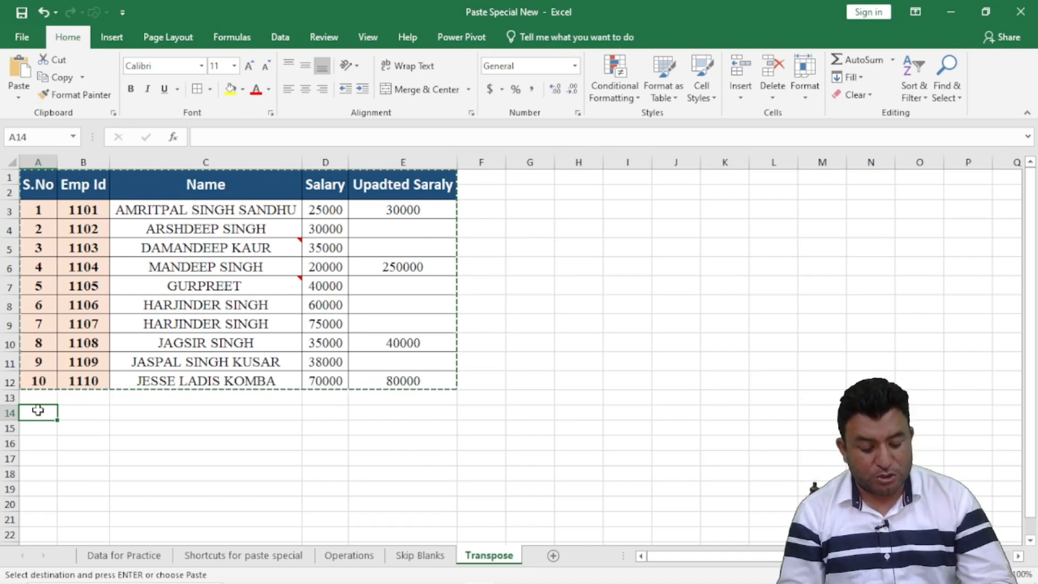
{"action": "key", "text": "ctrl+alt+v"}
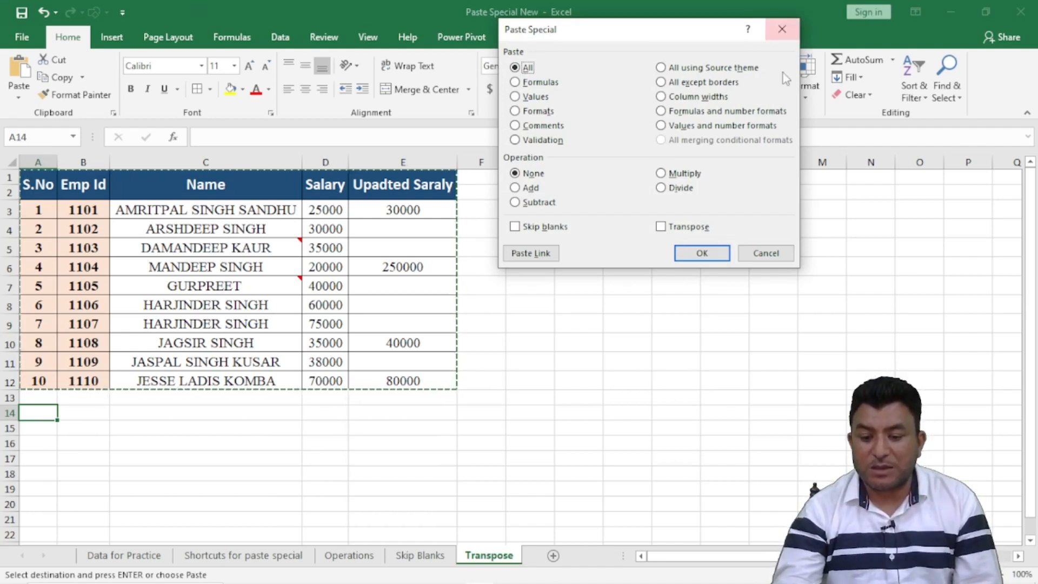
{"action": "left_click", "coordinate": [662, 227]}
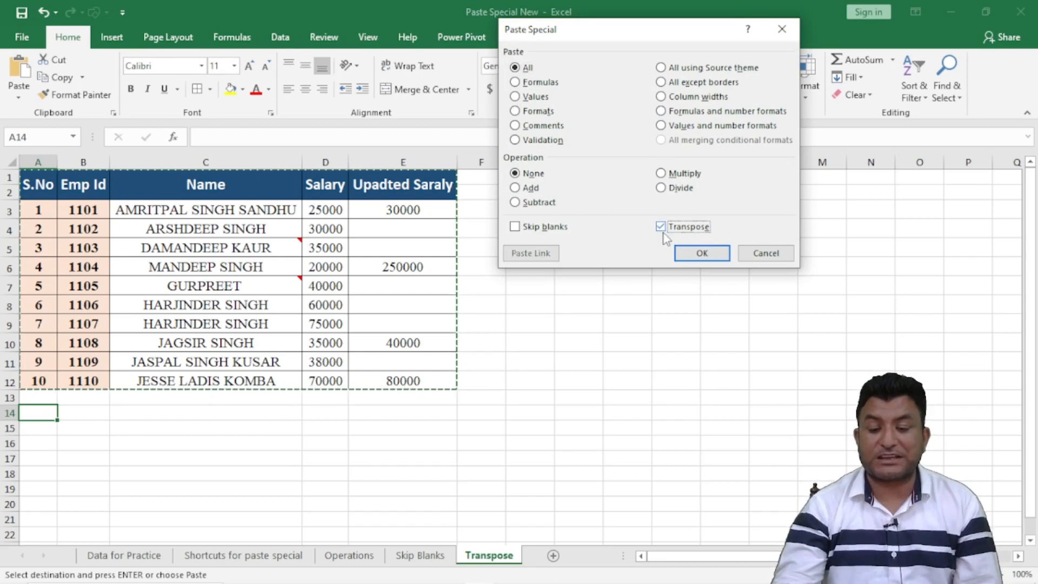
{"action": "left_click", "coordinate": [702, 254]}
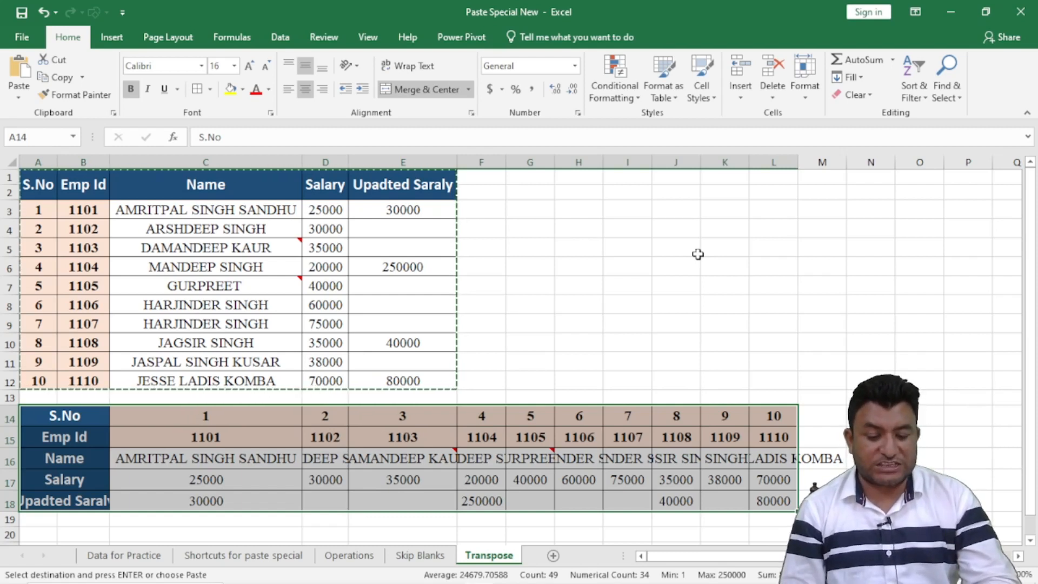
{"action": "key", "text": "ctrl+z"}
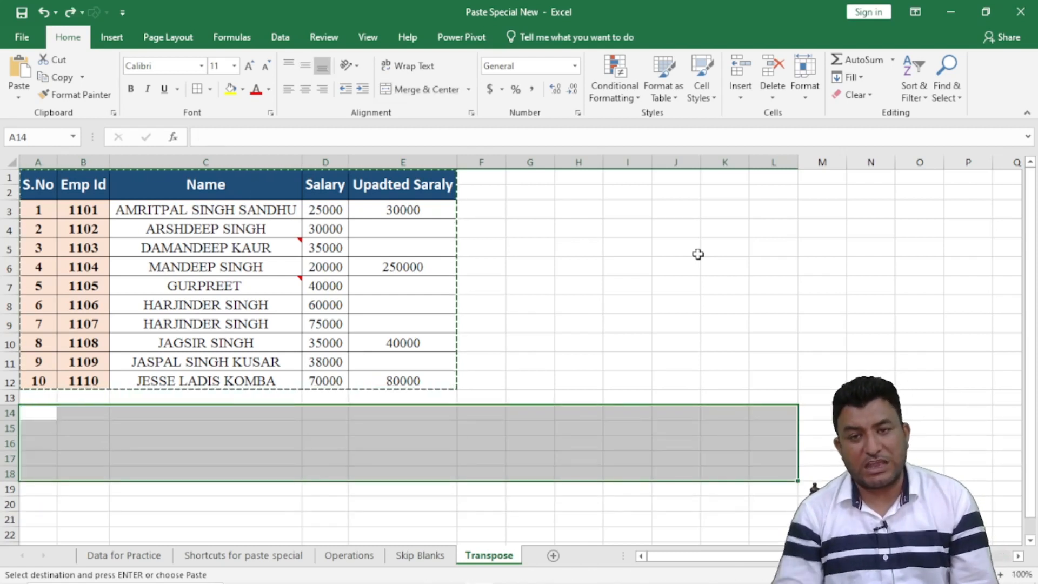
{"action": "left_click", "coordinate": [557, 246]}
{"action": "key", "text": "ctrl+alt+v"}
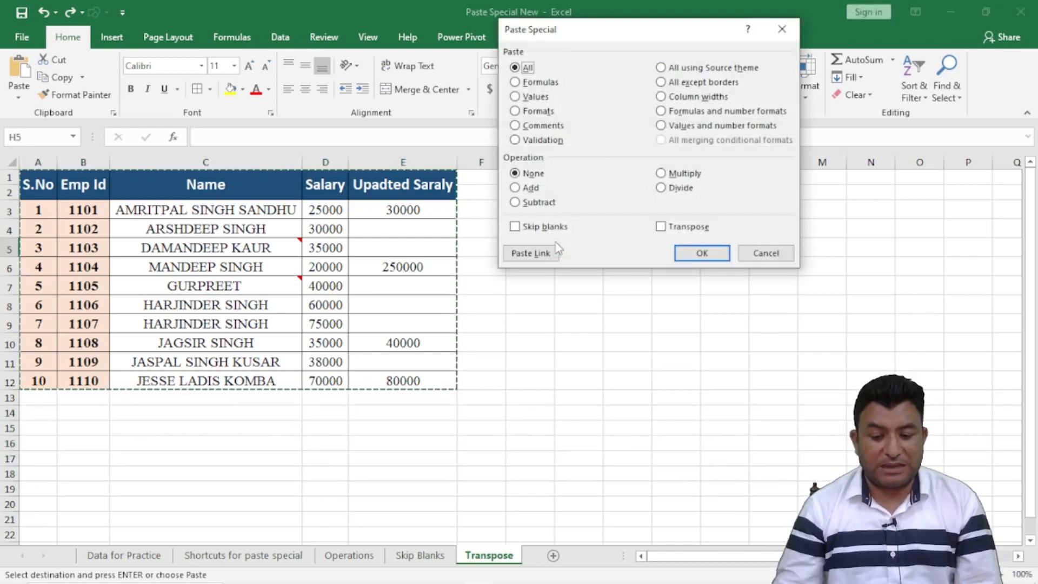
{"action": "left_click", "coordinate": [767, 253]}
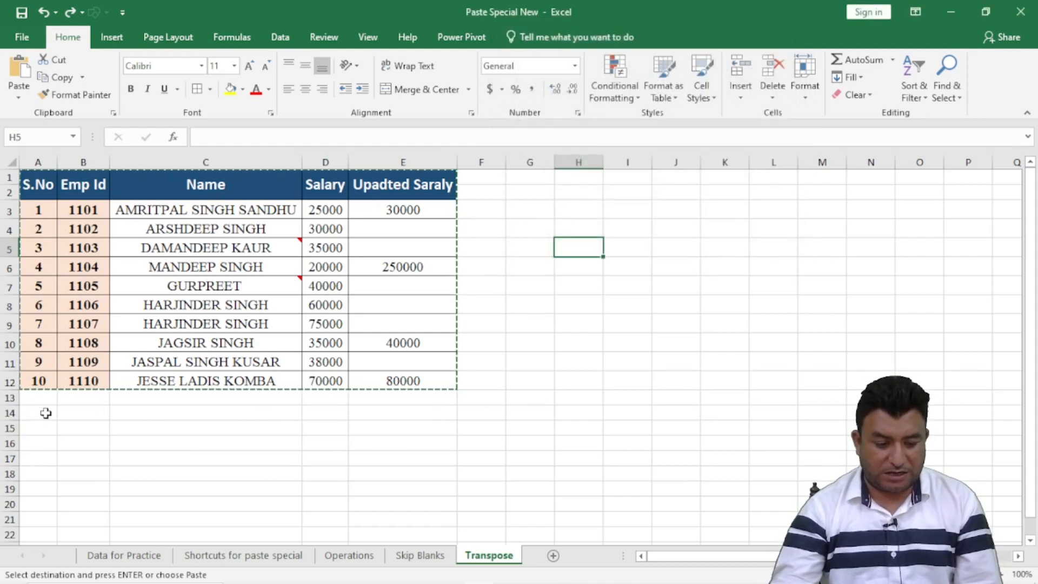
Paste the table at A14 using Paste Special with All except borders and Transpose, undo the paste, and cancel copy mode
{"action": "left_click", "coordinate": [45, 414]}
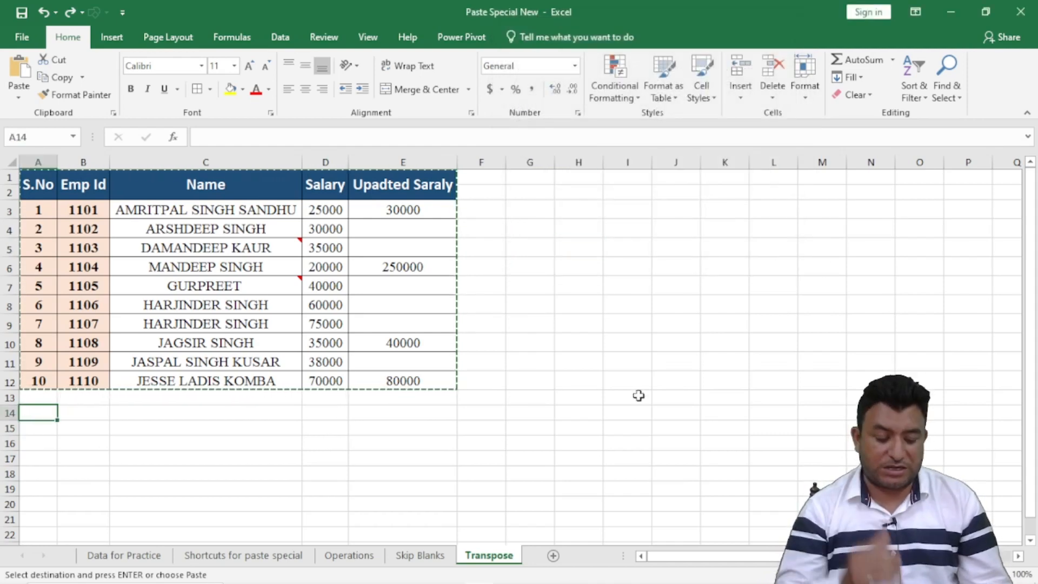
{"action": "key", "text": "ctrl+alt+v"}
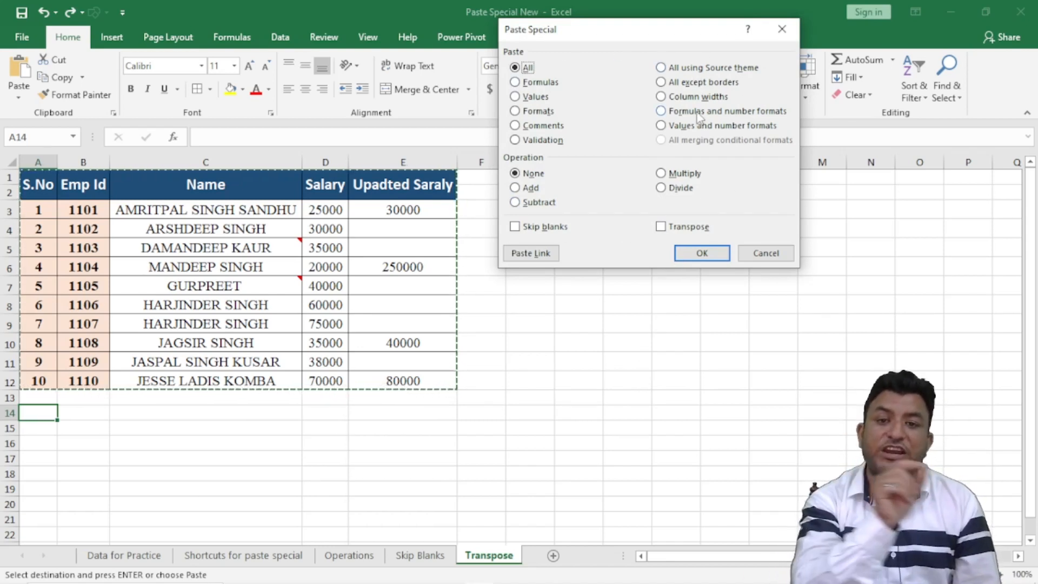
{"action": "left_click", "coordinate": [515, 83]}
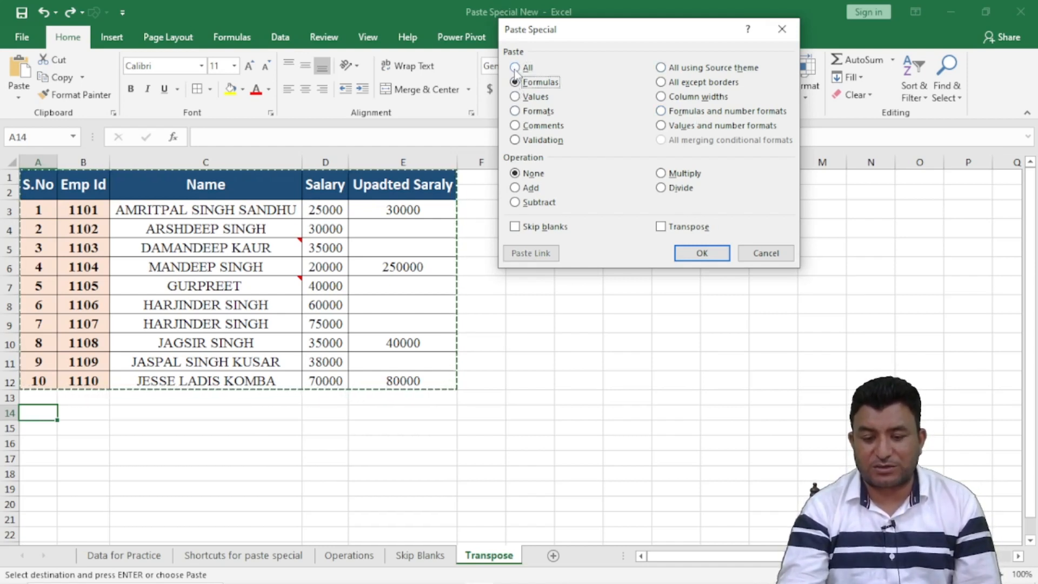
{"action": "left_click", "coordinate": [515, 96]}
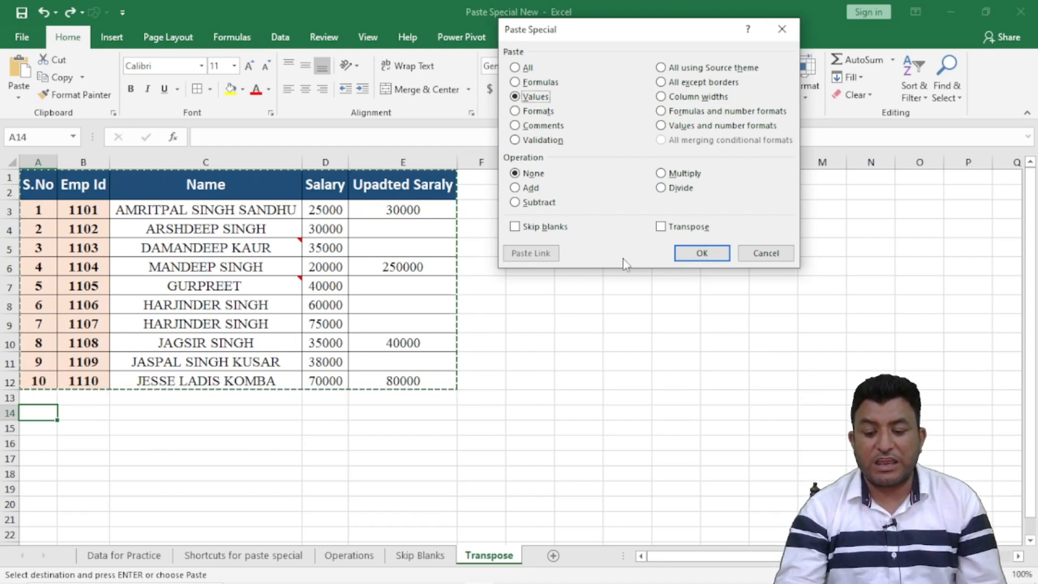
{"action": "left_click", "coordinate": [663, 227]}
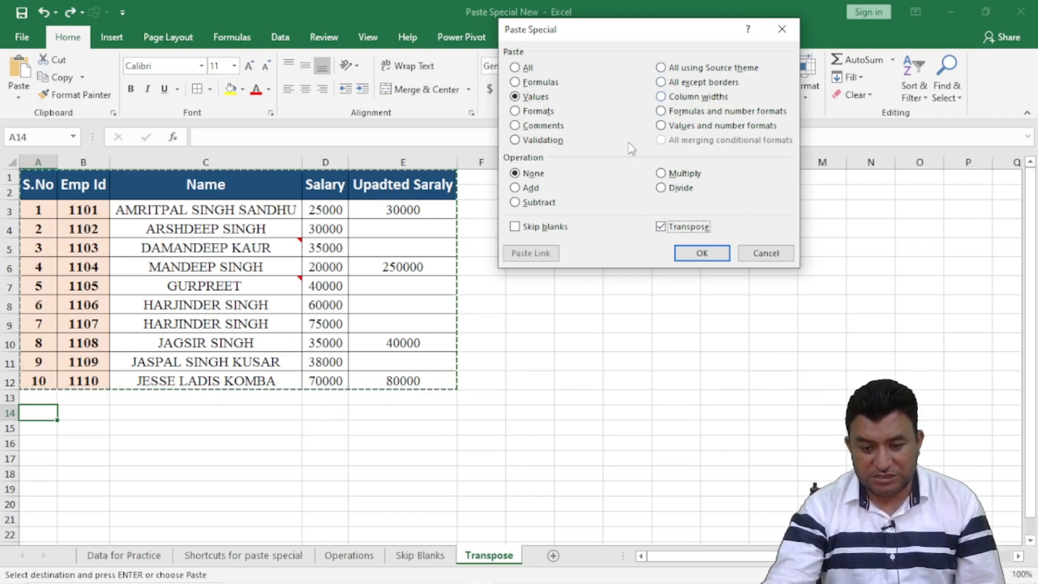
{"action": "left_click", "coordinate": [661, 85]}
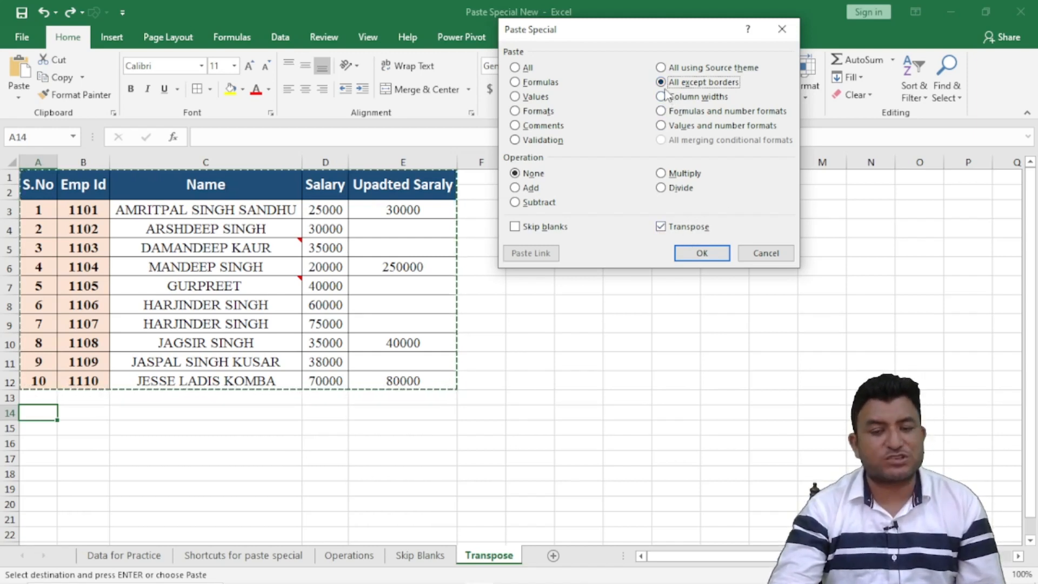
{"action": "left_click", "coordinate": [702, 253]}
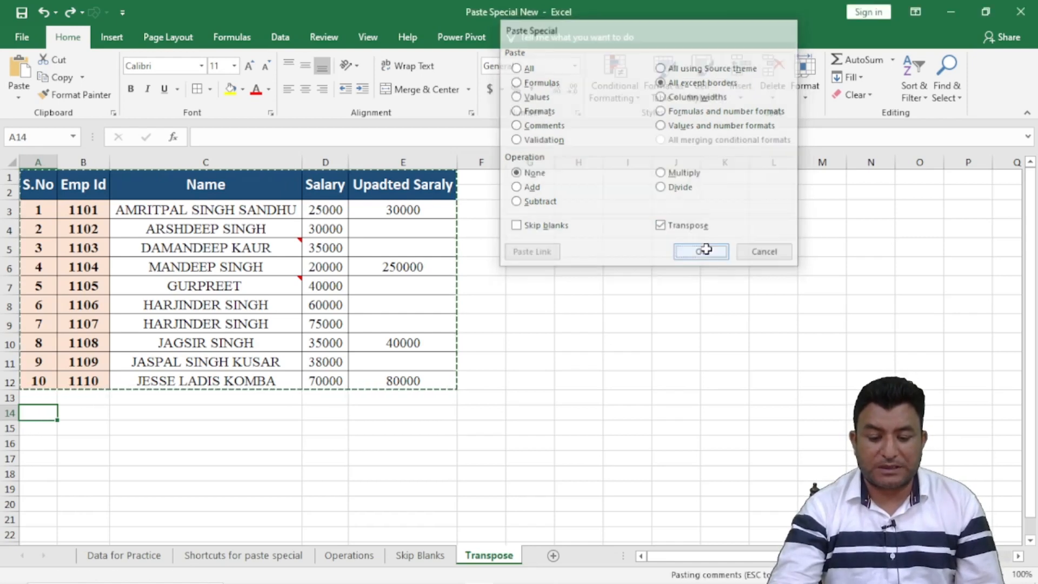
{"action": "scroll", "coordinate": [654, 324], "scroll_direction": "down", "scroll_amount": 3}
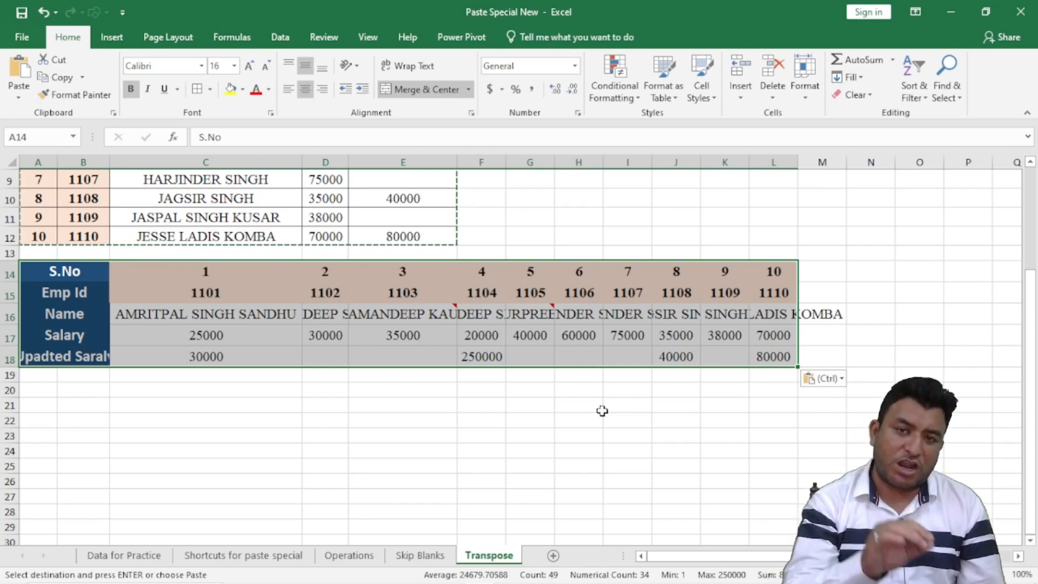
{"action": "key", "text": "ctrl+z"}
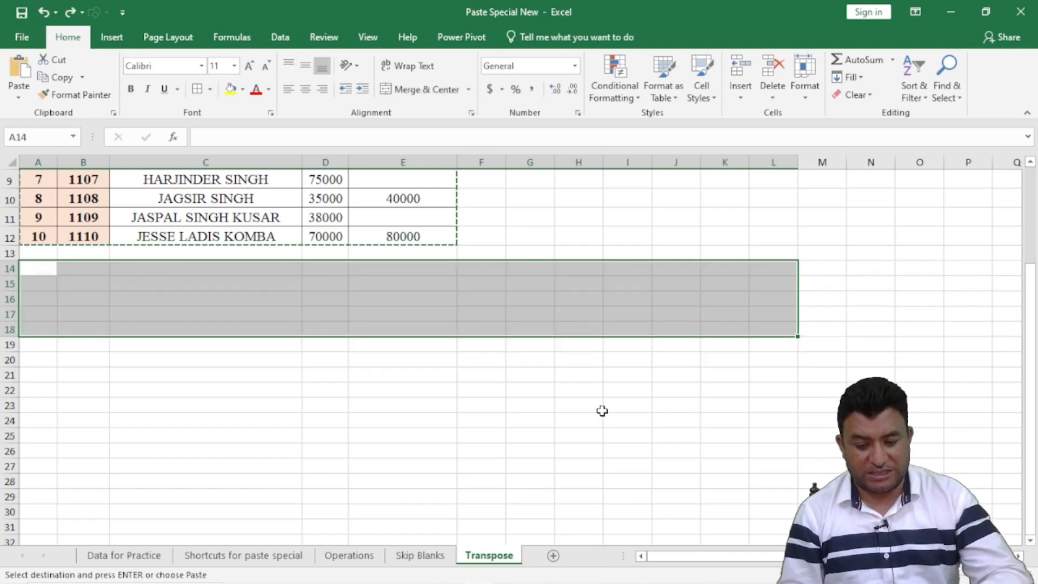
{"action": "left_click_drag", "start_coordinate": [414, 346], "coordinate": [388, 359]}
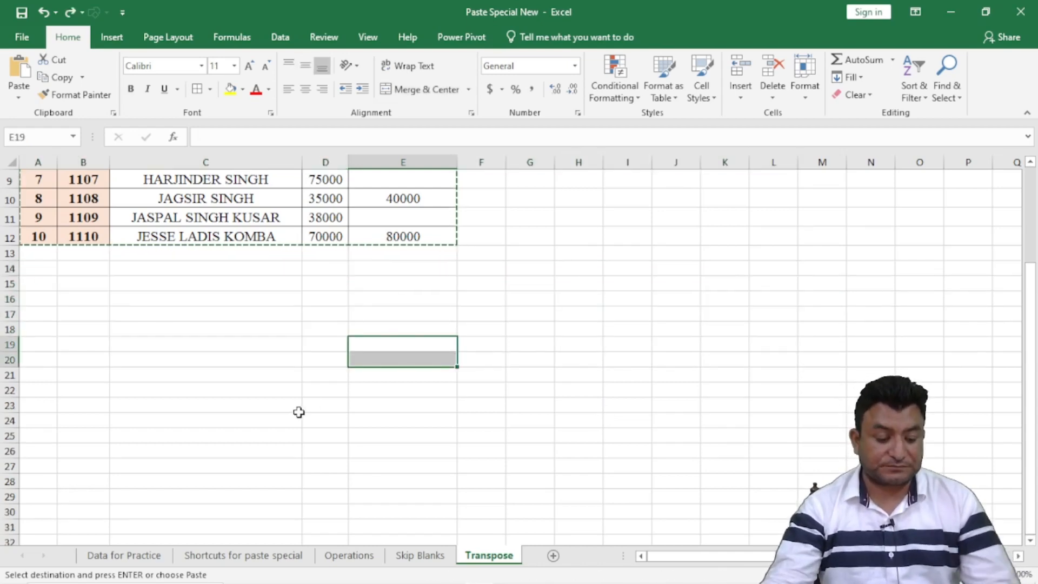
{"action": "key", "text": "Escape"}
Copy the whole employee table A1:E12 again and select A14 as the destination
{"action": "scroll", "coordinate": [255, 341], "scroll_direction": "up", "scroll_amount": 3}
{"action": "left_click", "coordinate": [235, 322]}
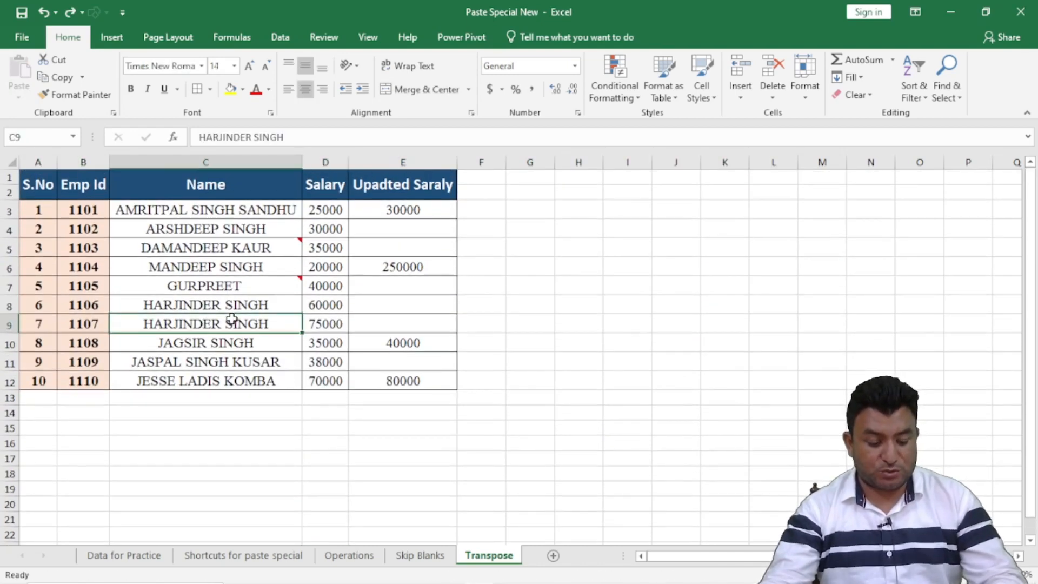
{"action": "key", "text": "ctrl+a"}
{"action": "key", "text": "ctrl+c"}
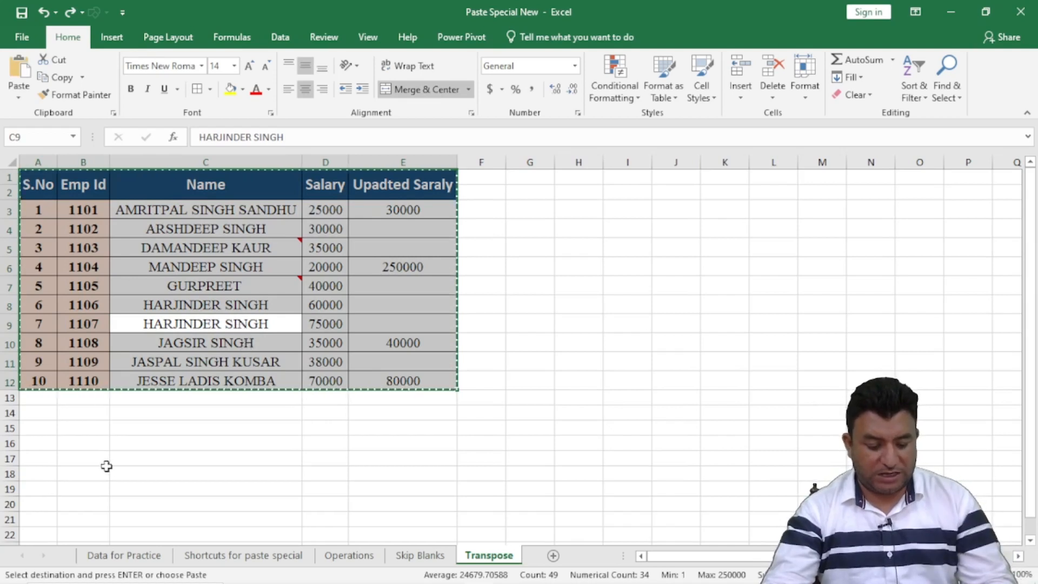
{"action": "left_click", "coordinate": [38, 415]}
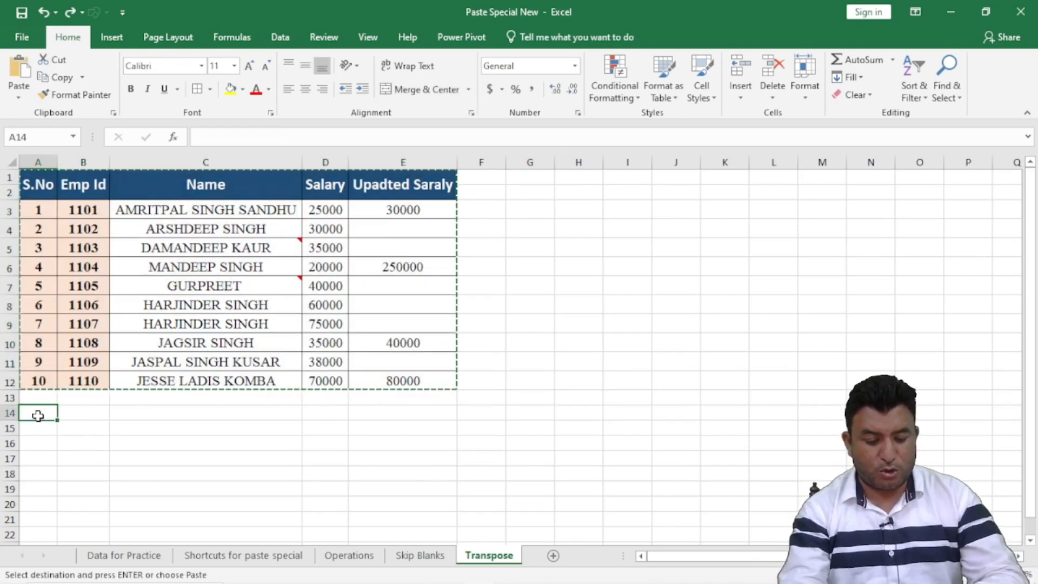
{"action": "key", "text": "ctrl+alt+v"}
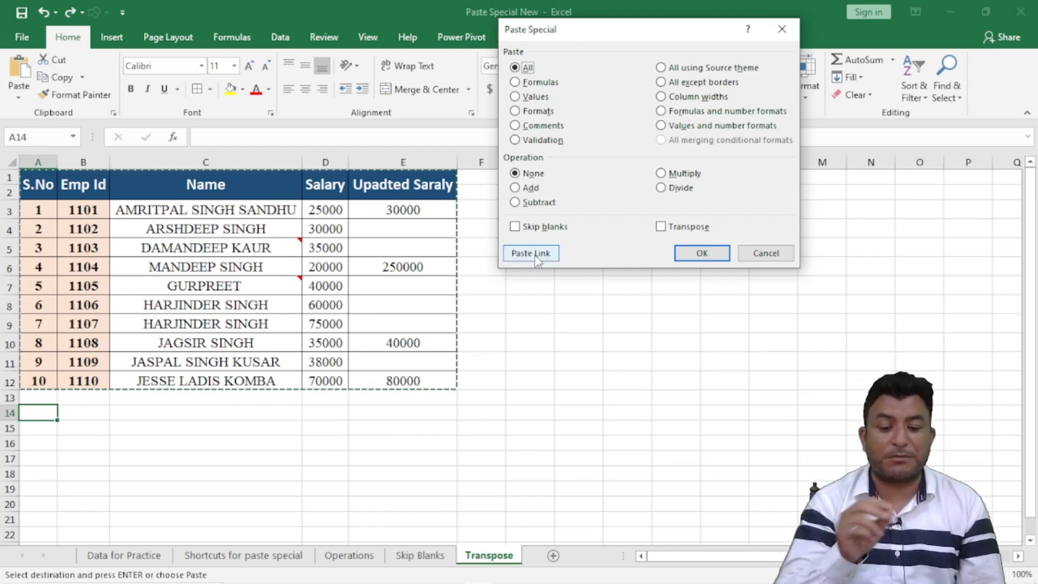
{"action": "left_click", "coordinate": [766, 254]}
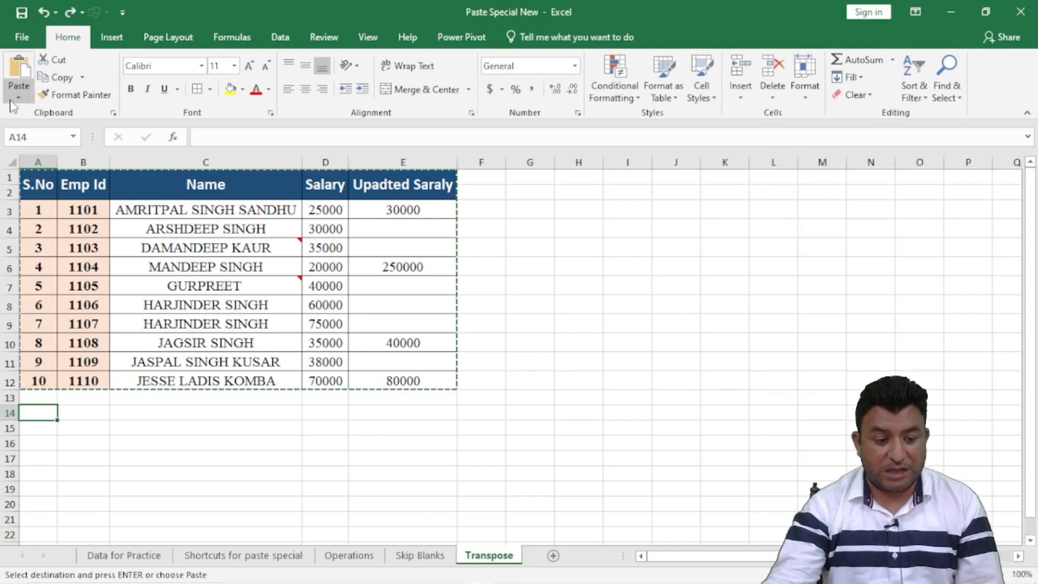
{"action": "left_click", "coordinate": [12, 99]}
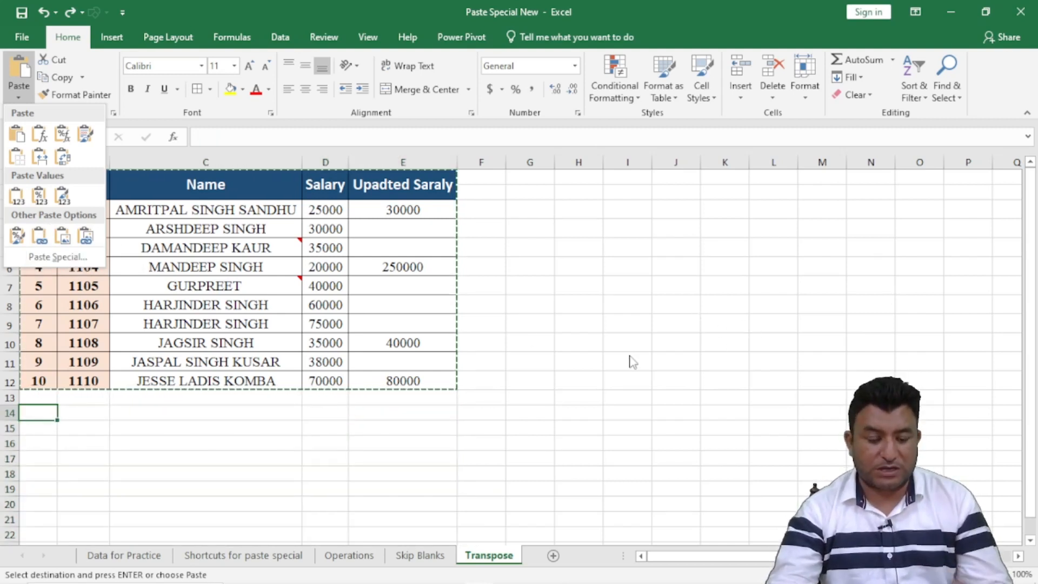
{"action": "left_click", "coordinate": [605, 362]}
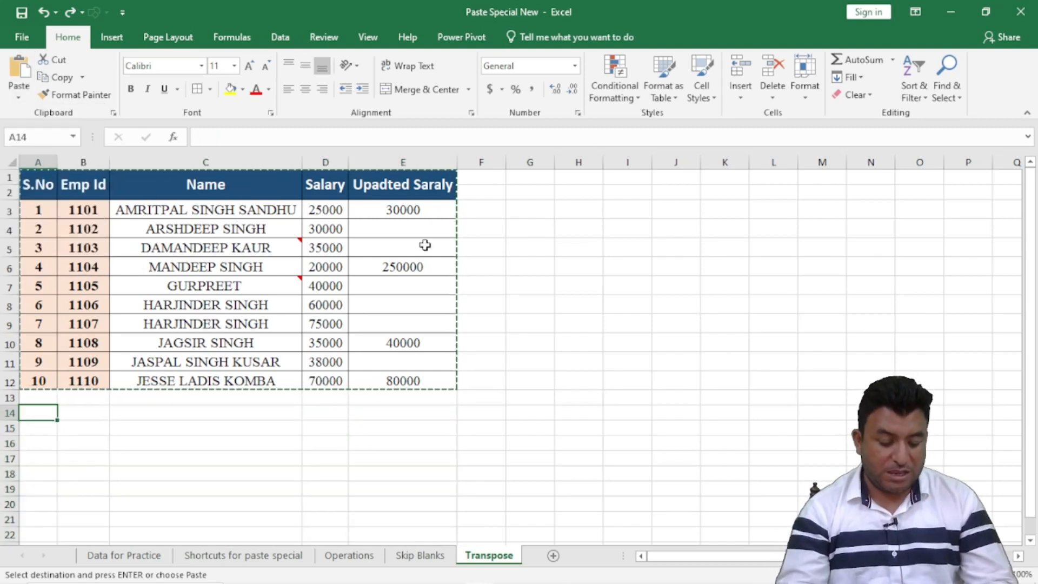
Paste the copied employee table at A14 as linked cells using Paste Link in Paste Special
{"action": "key", "text": "ctrl+alt+v"}
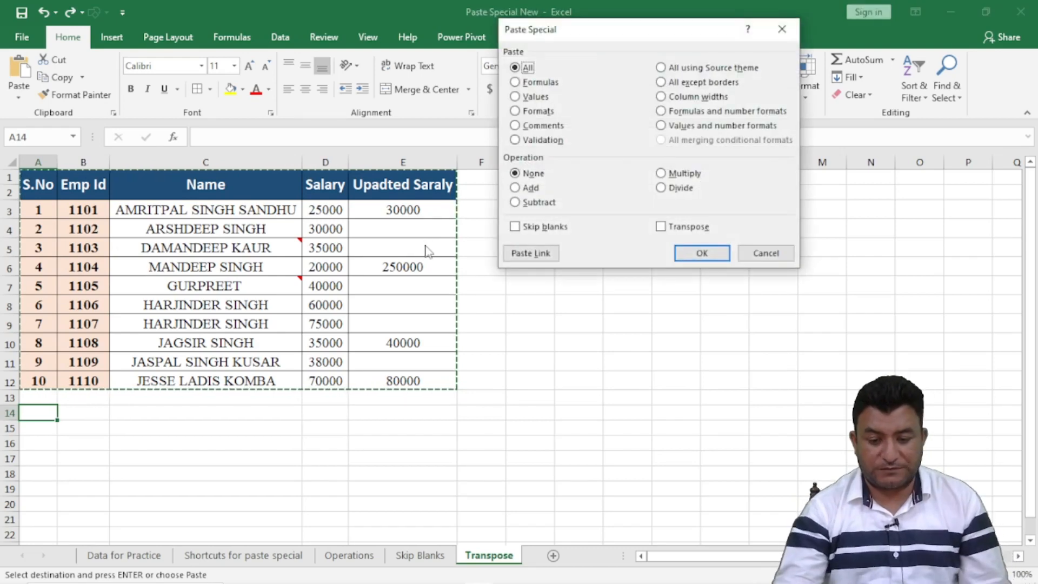
{"action": "left_click", "coordinate": [540, 254]}
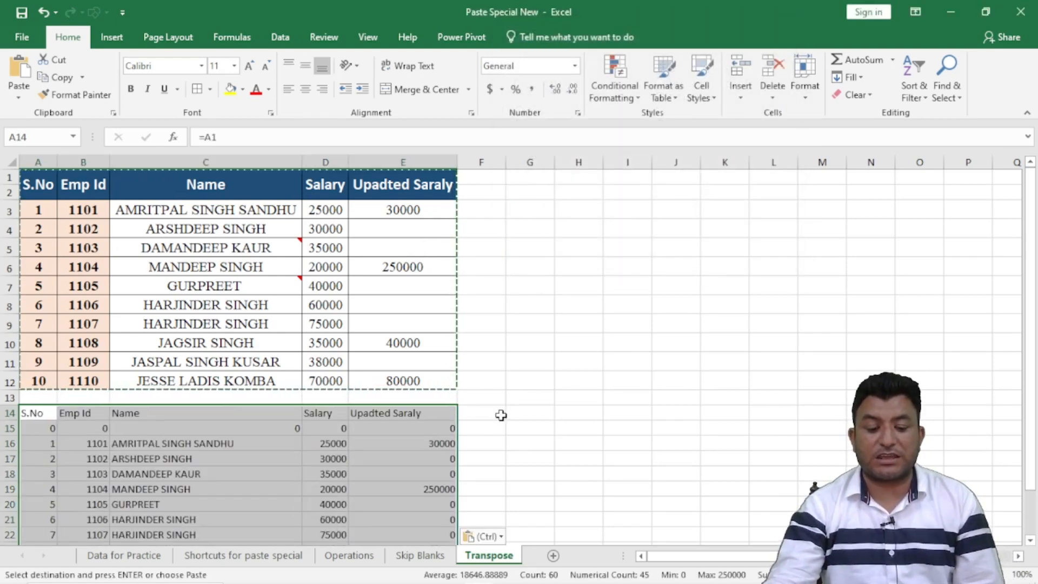
{"action": "scroll", "coordinate": [501, 415], "scroll_direction": "down", "scroll_amount": 3}
{"action": "scroll", "coordinate": [502, 414], "scroll_direction": "up", "scroll_amount": 3}
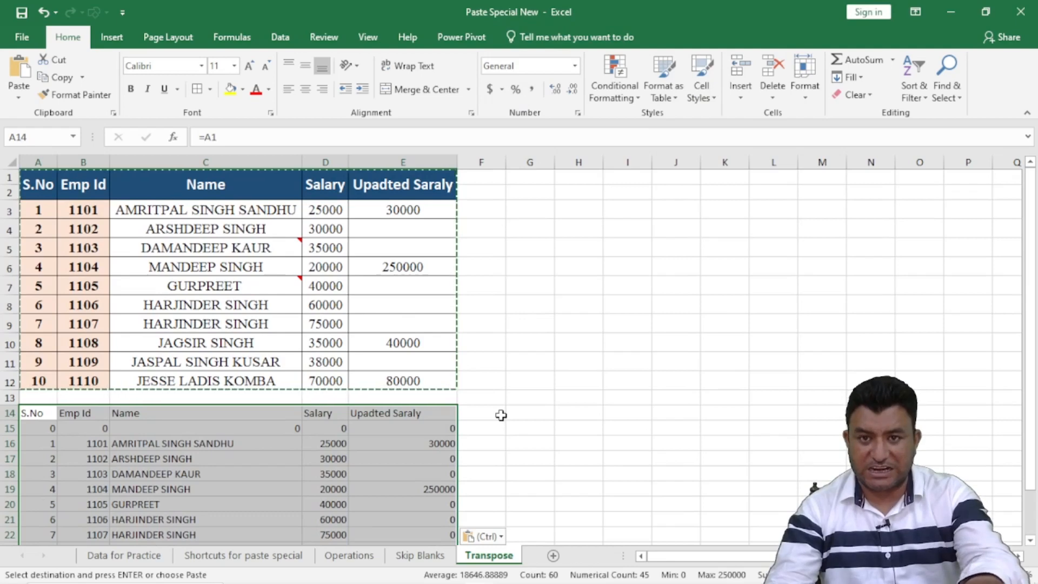
{"action": "scroll", "coordinate": [501, 415], "scroll_direction": "down", "scroll_amount": 3}
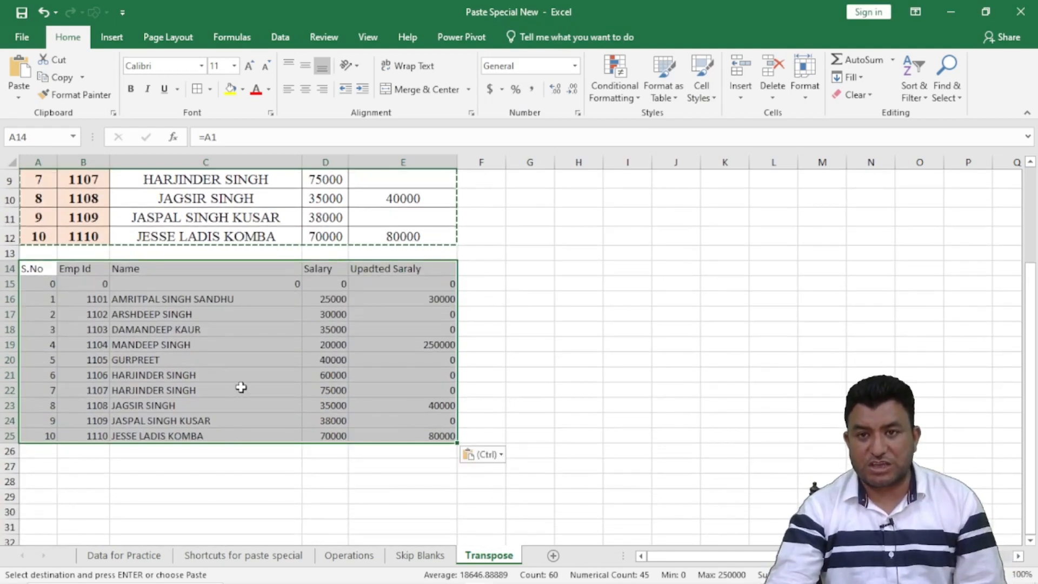
{"action": "scroll", "coordinate": [242, 387], "scroll_direction": "up", "scroll_amount": 3}
Compare source cell C6 with linked cells C19 and C24, examining the references in the pasted table's Name column
{"action": "left_click", "coordinate": [278, 267]}
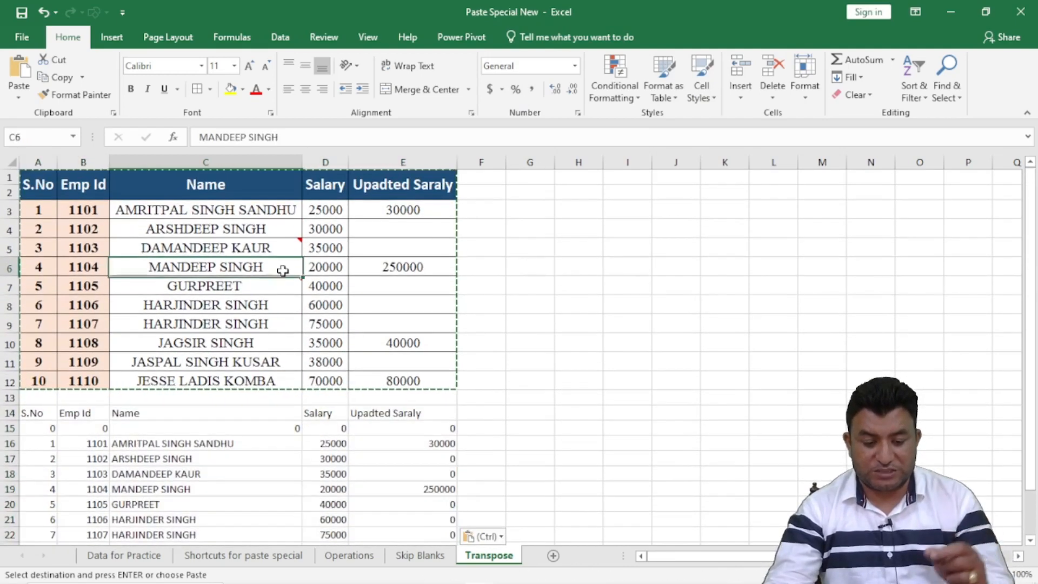
{"action": "left_click", "coordinate": [269, 454]}
{"action": "left_click", "coordinate": [212, 260]}
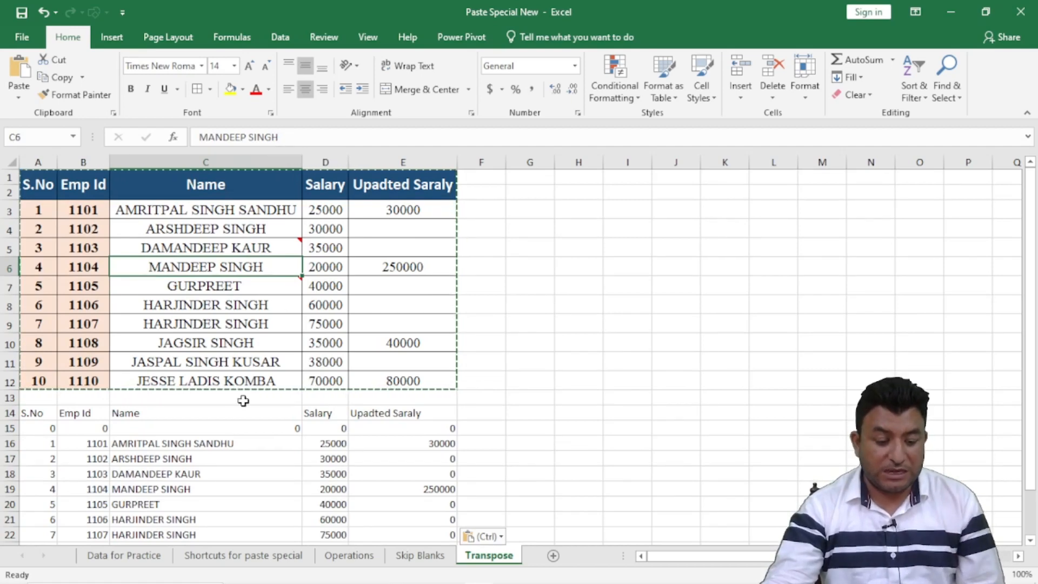
{"action": "scroll", "coordinate": [158, 466], "scroll_direction": "down", "scroll_amount": 3}
{"action": "left_click", "coordinate": [156, 345]}
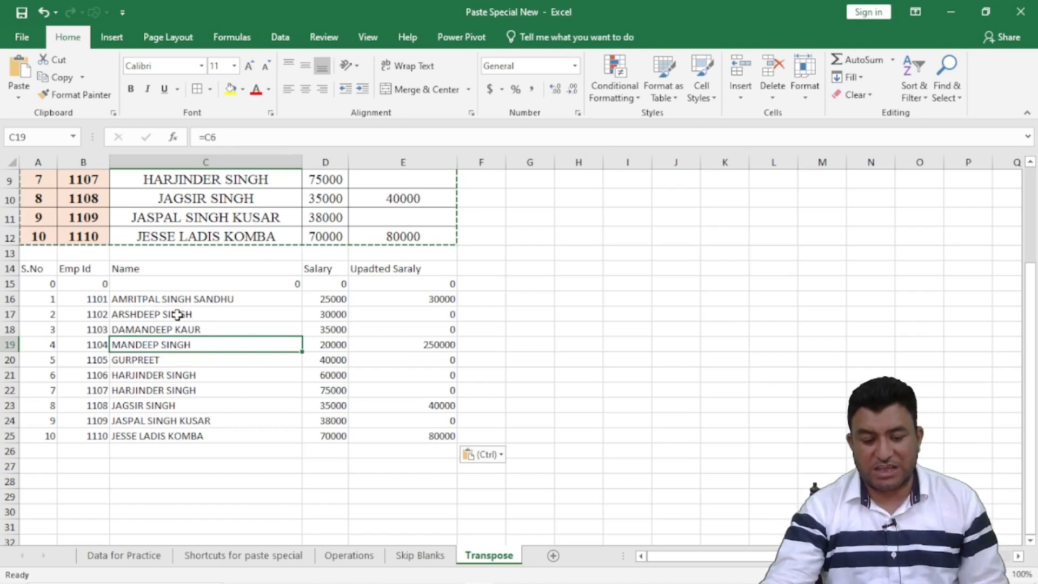
{"action": "left_click", "coordinate": [162, 423]}
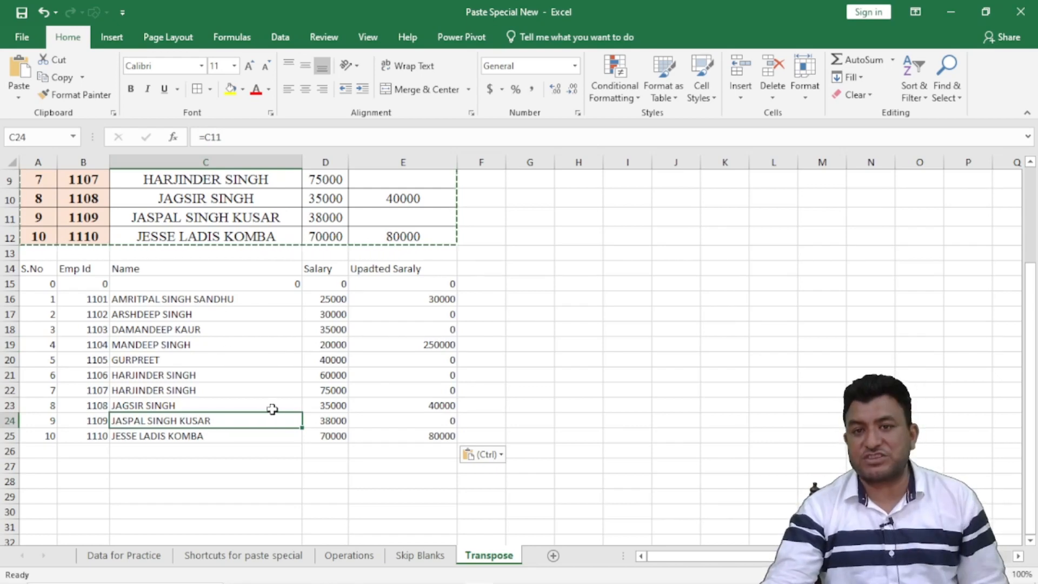
Apply only the copied table's formats to the linked table in A14:E25 using the Formats option of Paste Special
{"action": "scroll", "coordinate": [272, 410], "scroll_direction": "up", "scroll_amount": 3}
{"action": "left_click_drag", "start_coordinate": [36, 414], "coordinate": [445, 489]}
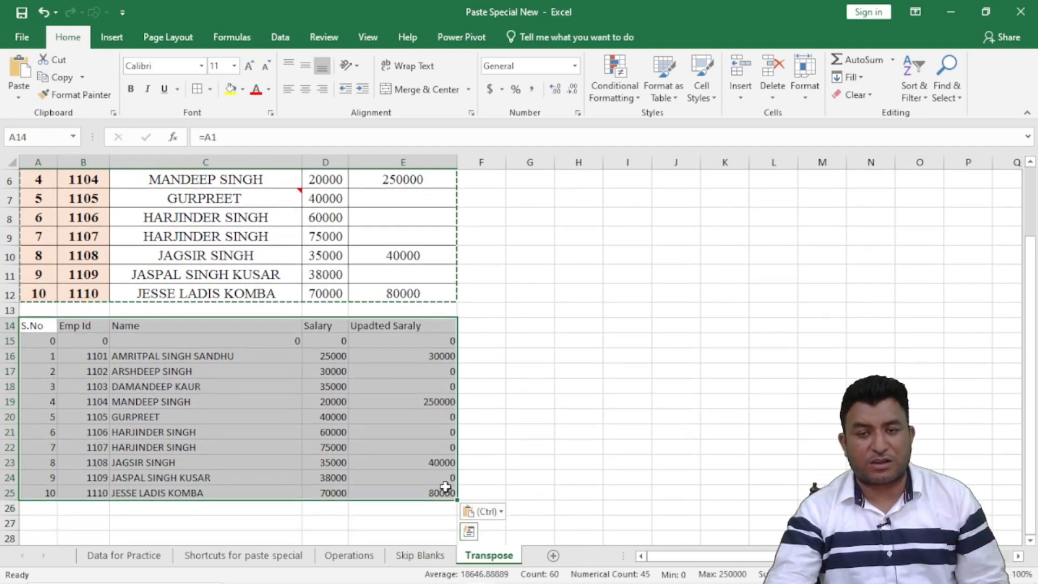
{"action": "scroll", "coordinate": [169, 338], "scroll_direction": "up", "scroll_amount": 2}
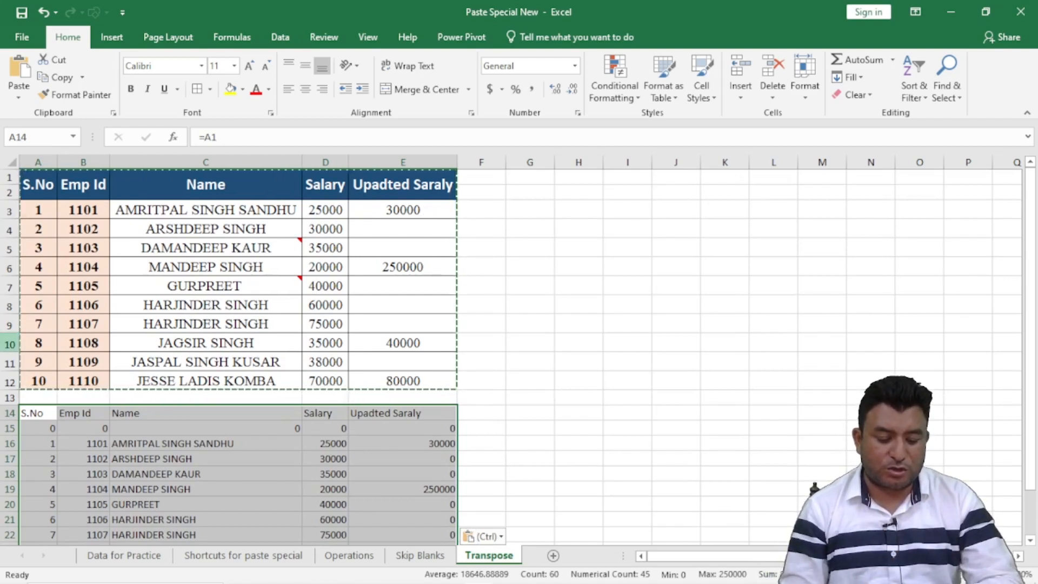
{"action": "key", "text": "ctrl+alt+v"}
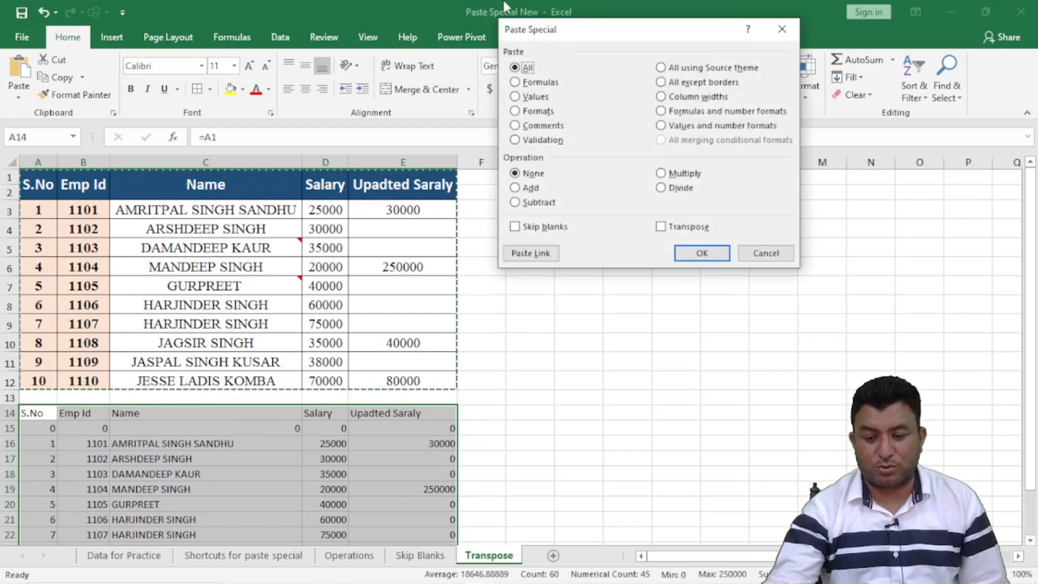
{"action": "left_click", "coordinate": [527, 111]}
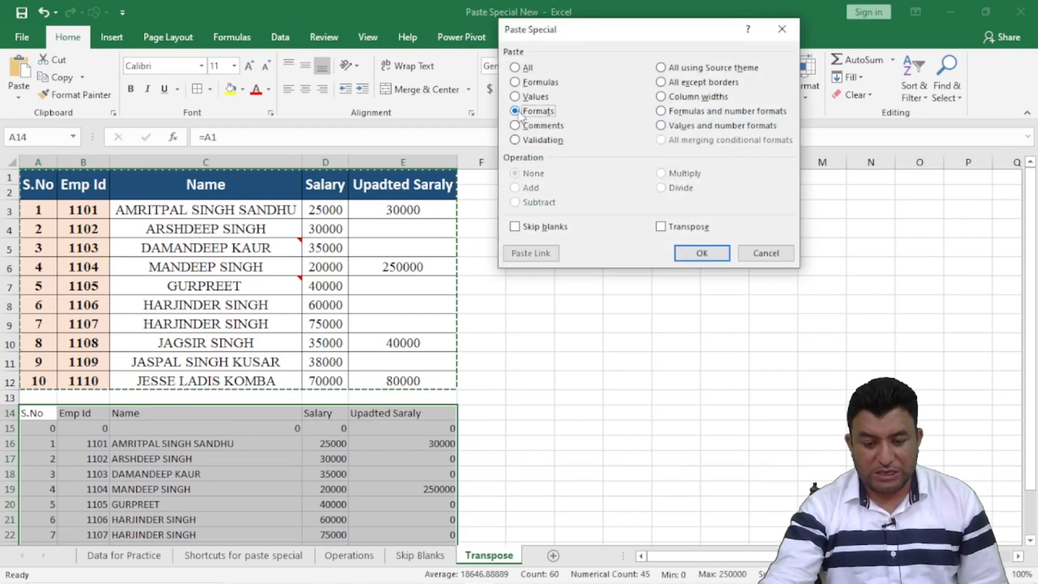
{"action": "left_click", "coordinate": [702, 253]}
{"action": "scroll", "coordinate": [672, 331], "scroll_direction": "down", "scroll_amount": 3}
{"action": "left_click", "coordinate": [622, 339]}
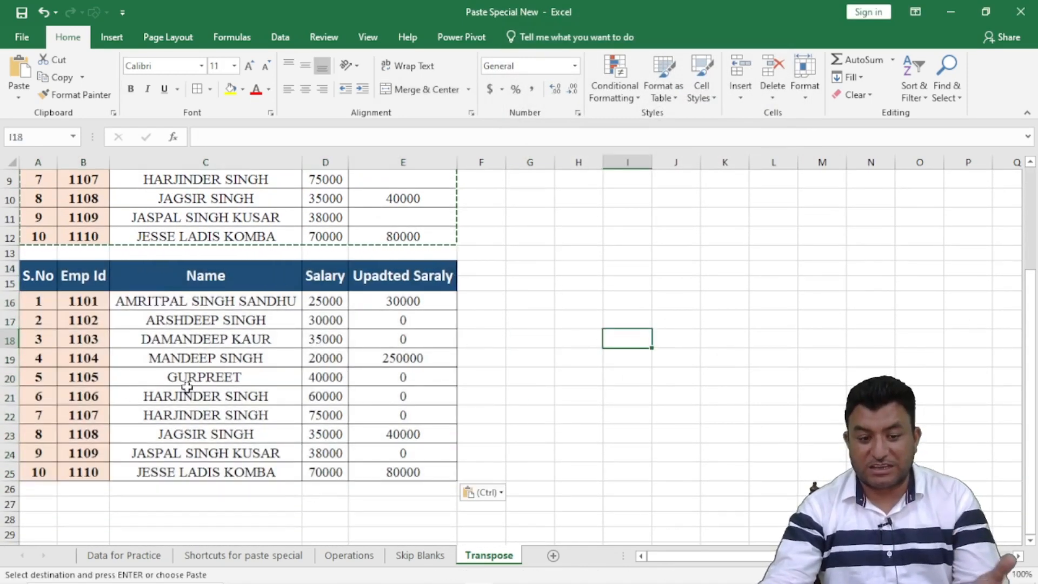
Replace the employee's first name in source cell C6 with a different one, keeping the surname, and check linked cell C19
{"action": "left_click", "coordinate": [238, 362]}
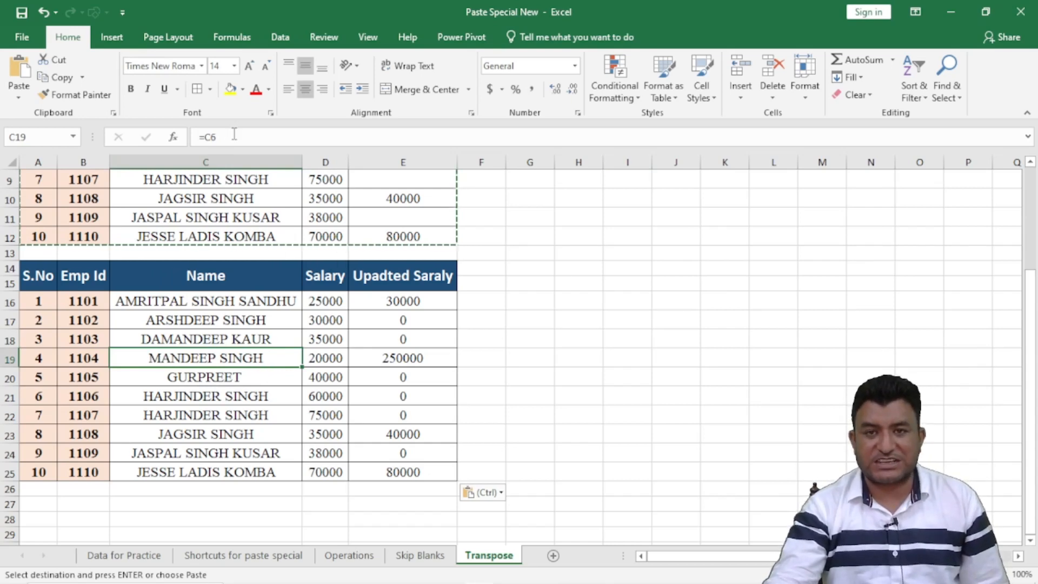
{"action": "scroll", "coordinate": [175, 392], "scroll_direction": "up", "scroll_amount": 3}
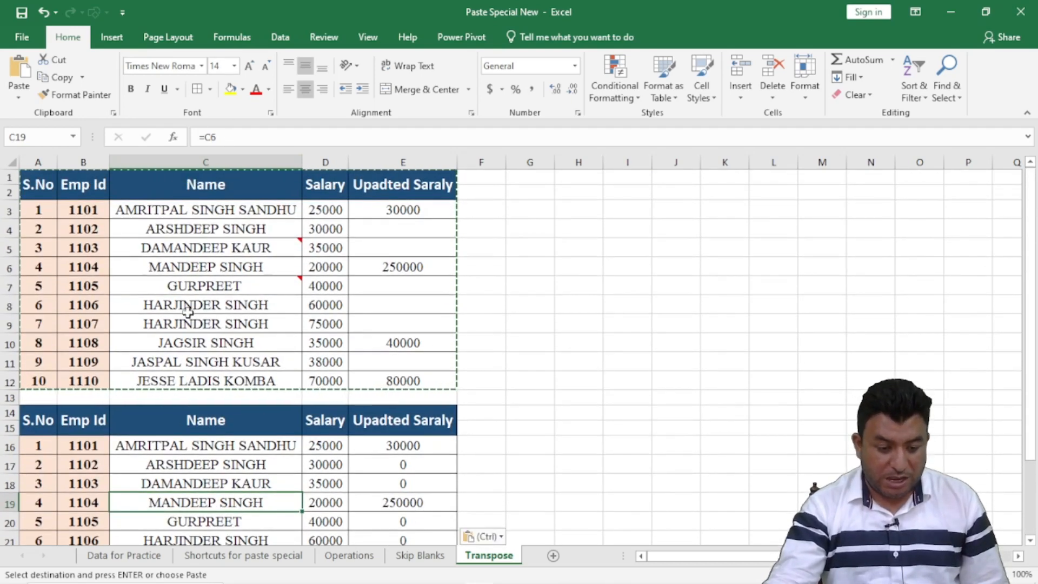
{"action": "left_click", "coordinate": [30, 266]}
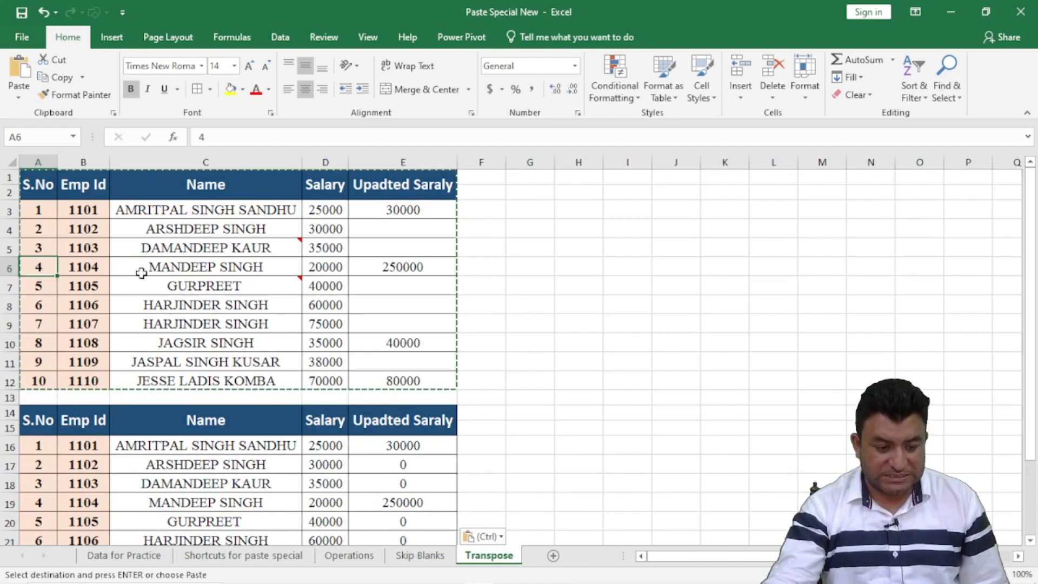
{"action": "left_click", "coordinate": [215, 266]}
{"action": "double_click", "coordinate": [217, 267]}
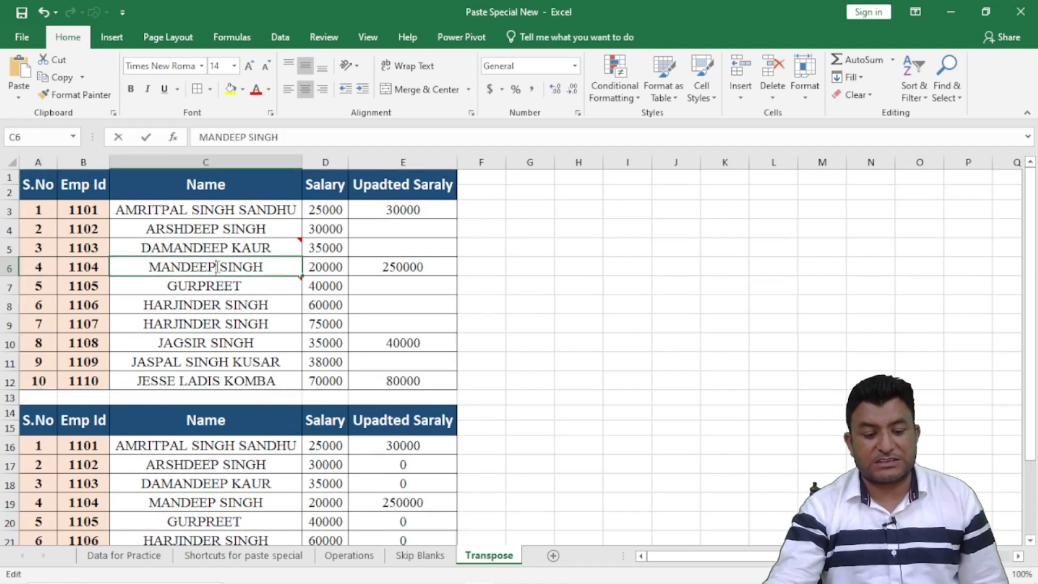
{"action": "key", "text": "BackSpace"}
{"action": "key", "text": "BackSpace"}
{"action": "key", "text": "BackSpace"}
{"action": "key", "text": "BackSpace"}
{"action": "key", "text": "BackSpace"}
{"action": "key", "text": "BackSpace"}
{"action": "key", "text": "BackSpace"}
{"action": "type", "text": "Hardeep"}
{"action": "key", "text": "Return"}
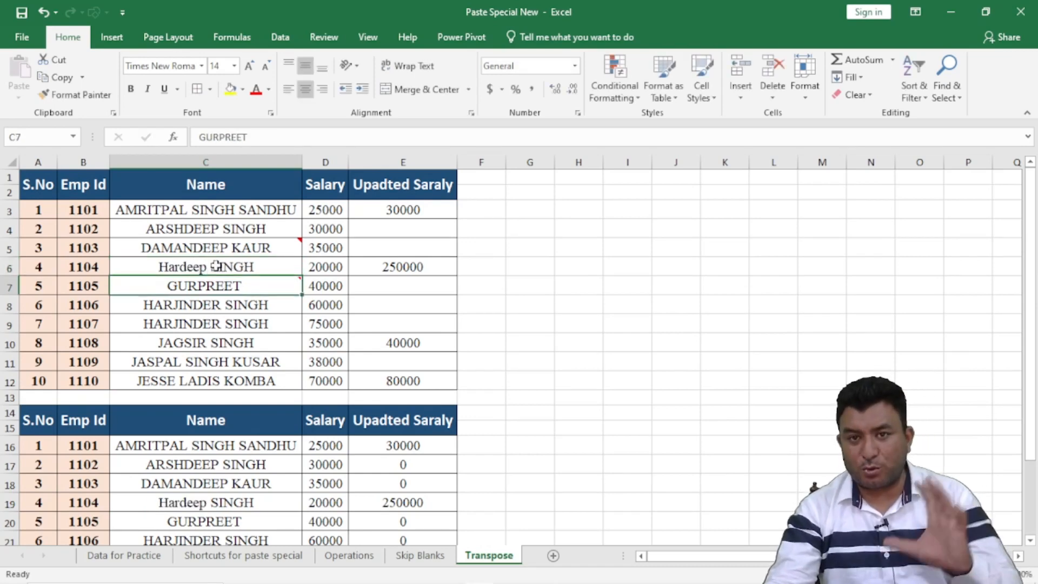
{"action": "left_click", "coordinate": [211, 507]}
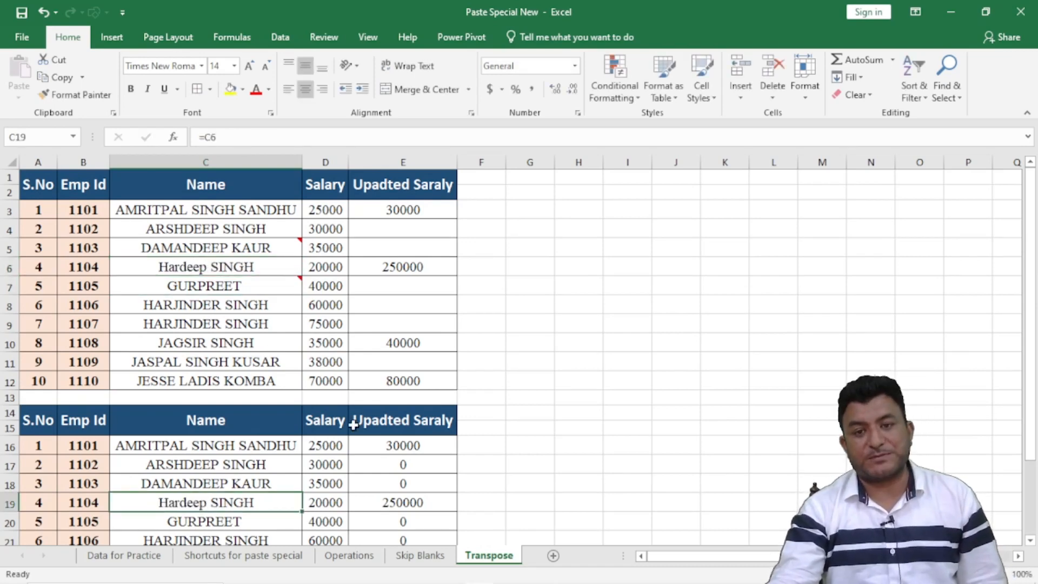
{"action": "scroll", "coordinate": [354, 425], "scroll_direction": "down", "scroll_amount": 3}
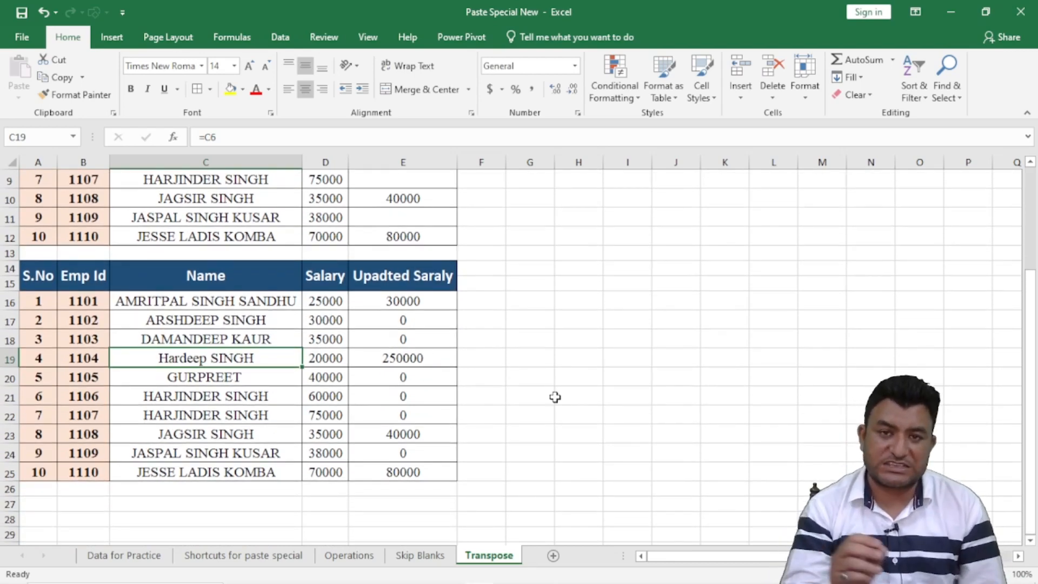